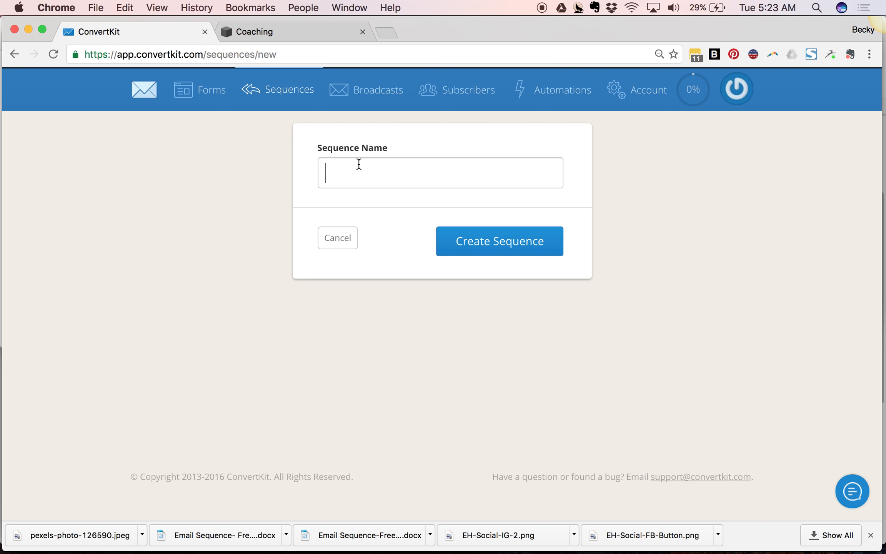
- Create a new email sequence named Test Sequence
type("Test Sequence")
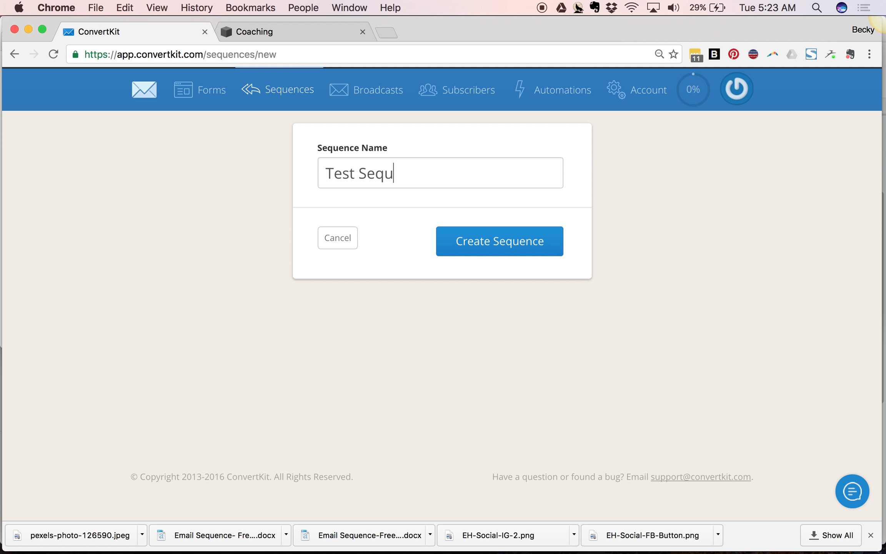
left_click(538, 241)
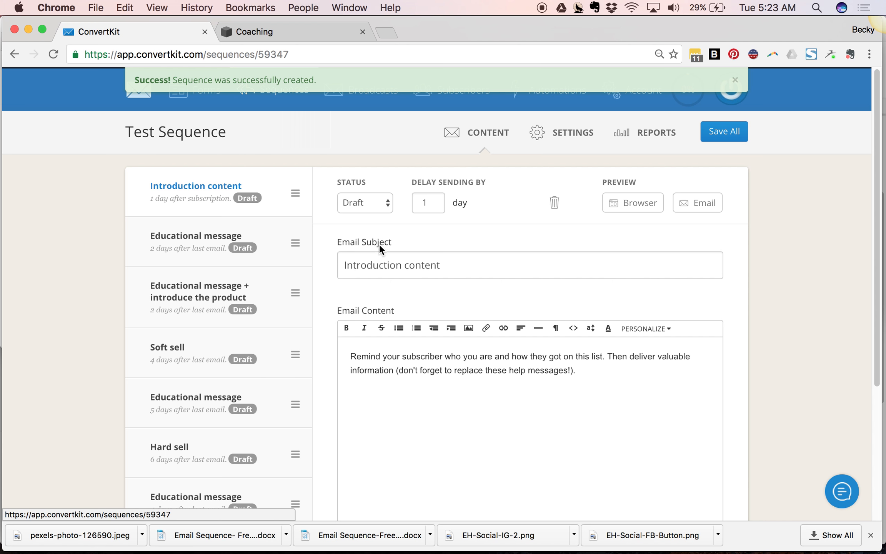
- Look over the sequence's default emails and save all of them
scroll(114, 407, "down", 5)
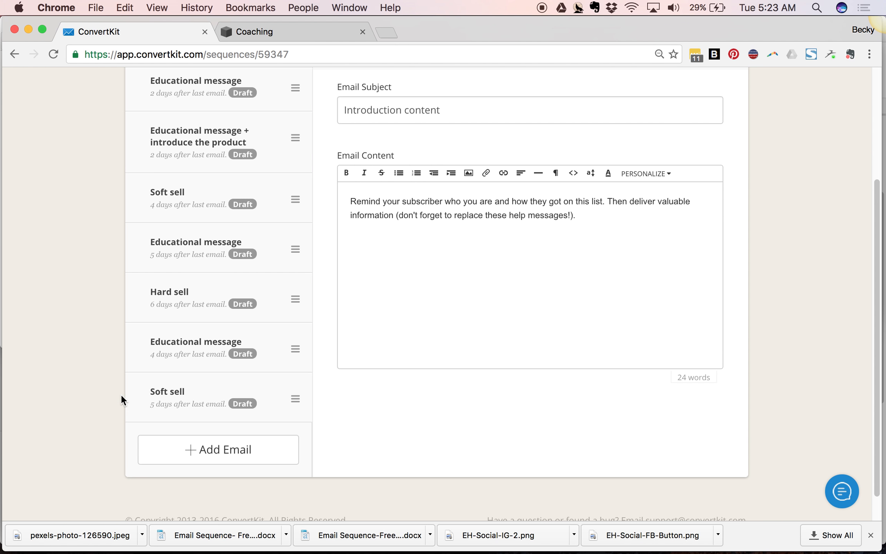
scroll(122, 396, "up", 5)
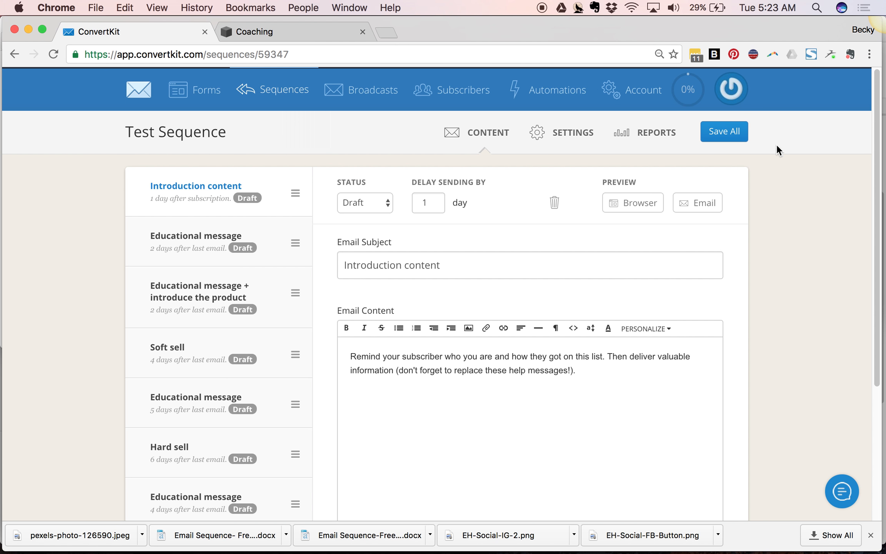
left_click(732, 138)
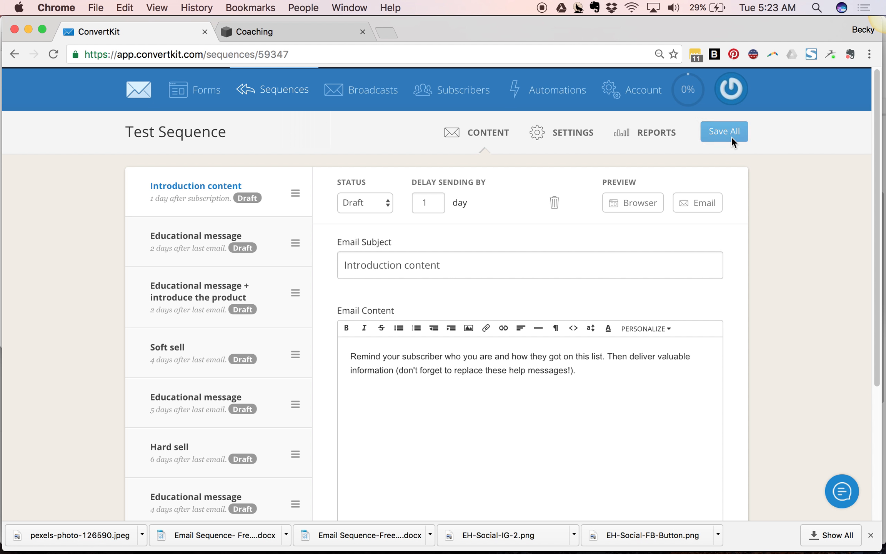
- Start a new embeddable form and choose the single-row inline form style
left_click(208, 98)
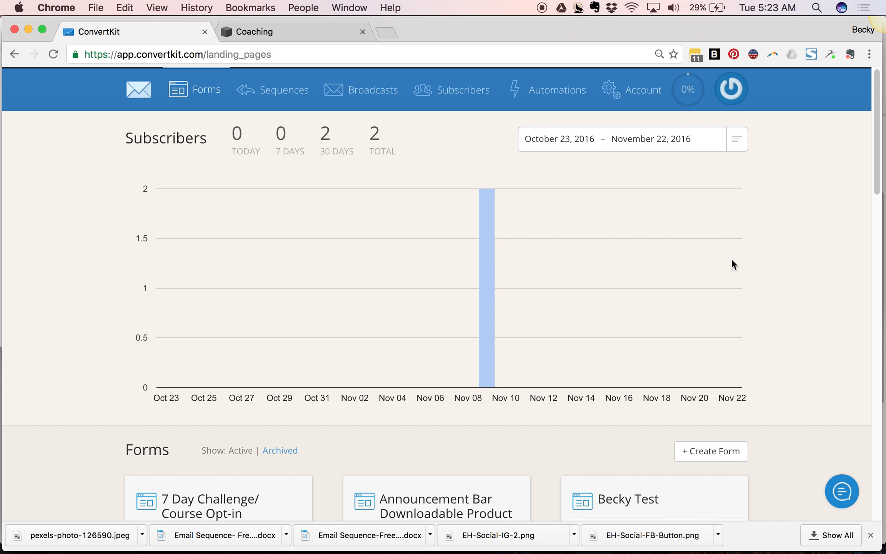
left_click(701, 449)
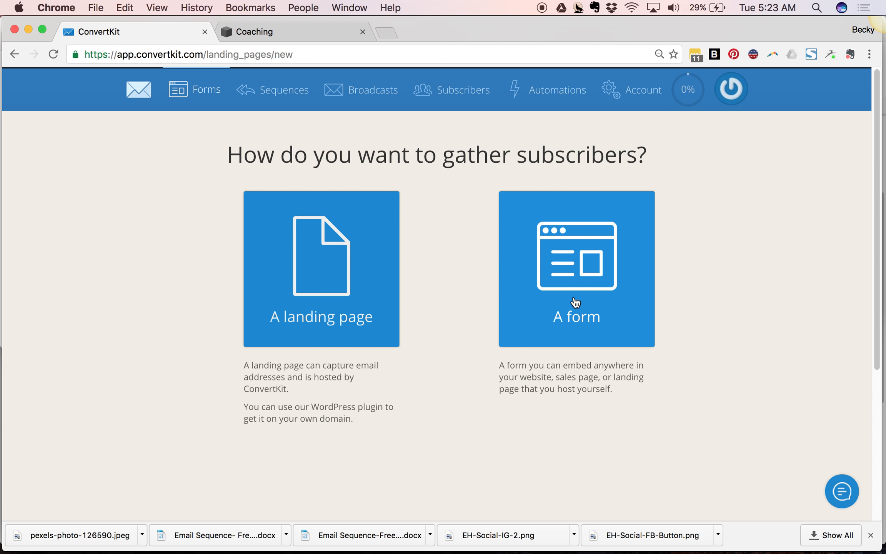
left_click(564, 279)
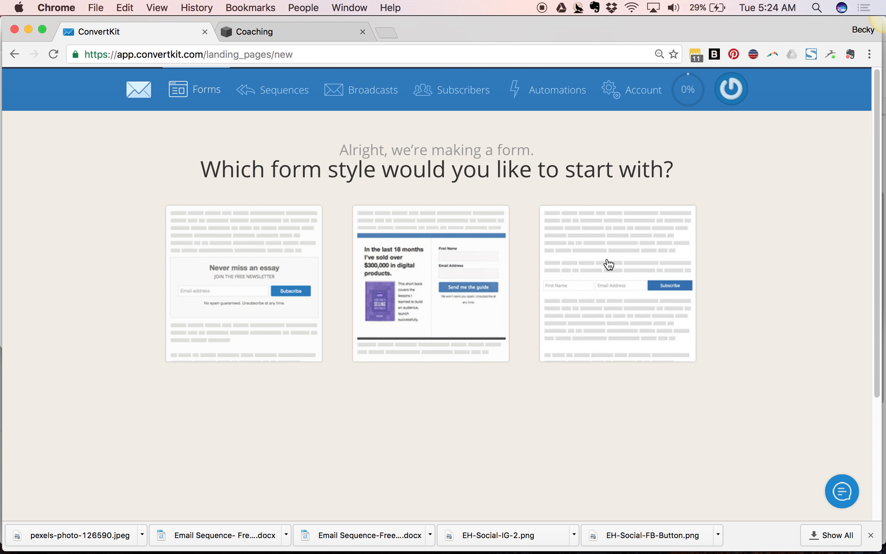
left_click(607, 275)
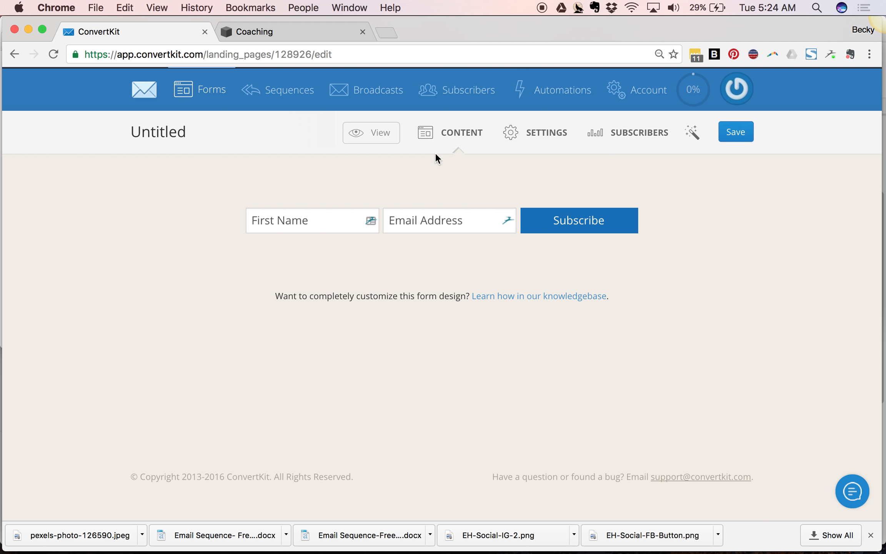
- Open the form's style options, accept the 0d6db8 button colour, and save the form
left_click(698, 140)
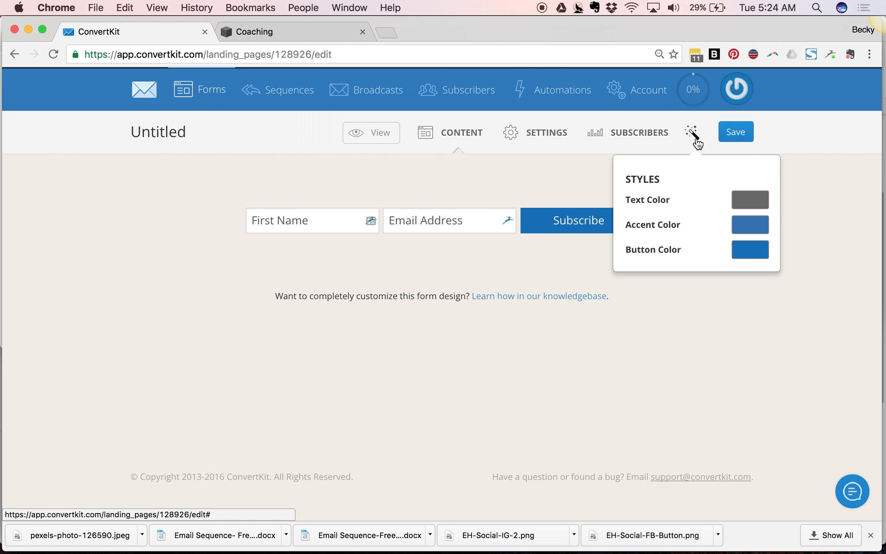
left_click(753, 250)
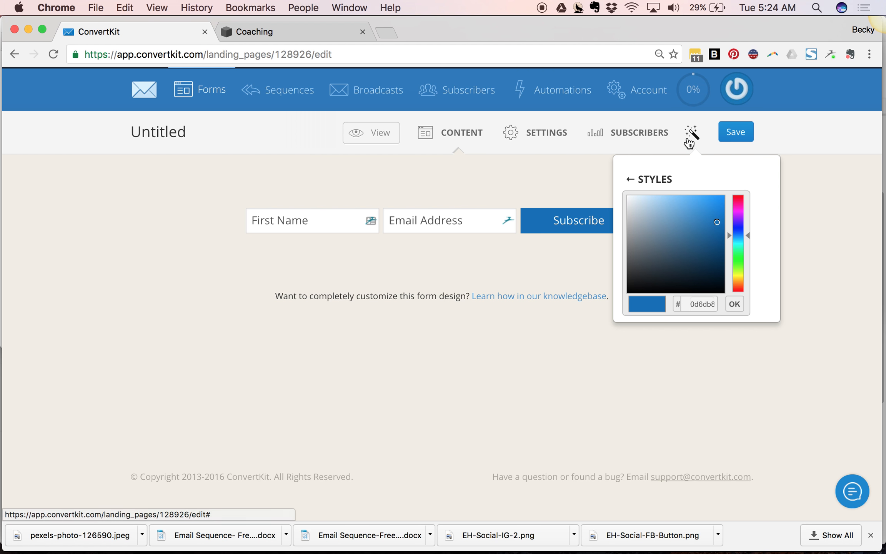
left_click(735, 303)
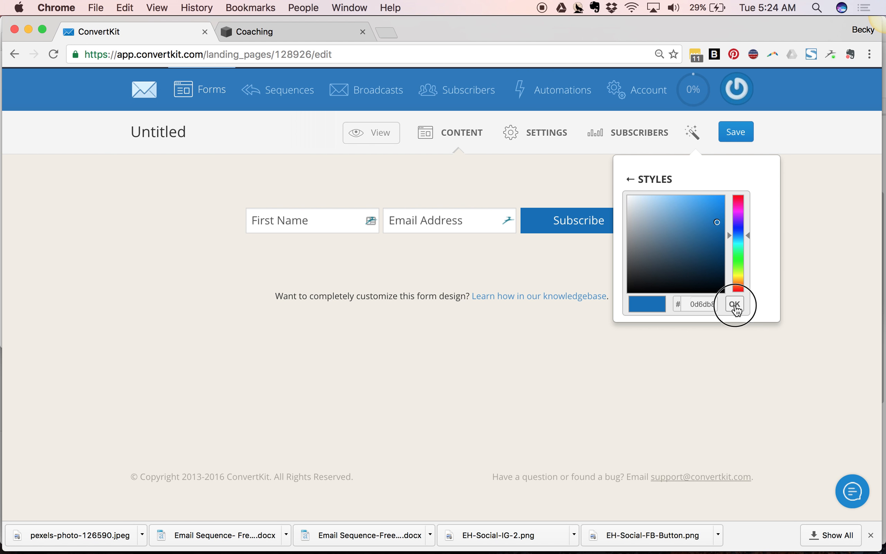
left_click(735, 138)
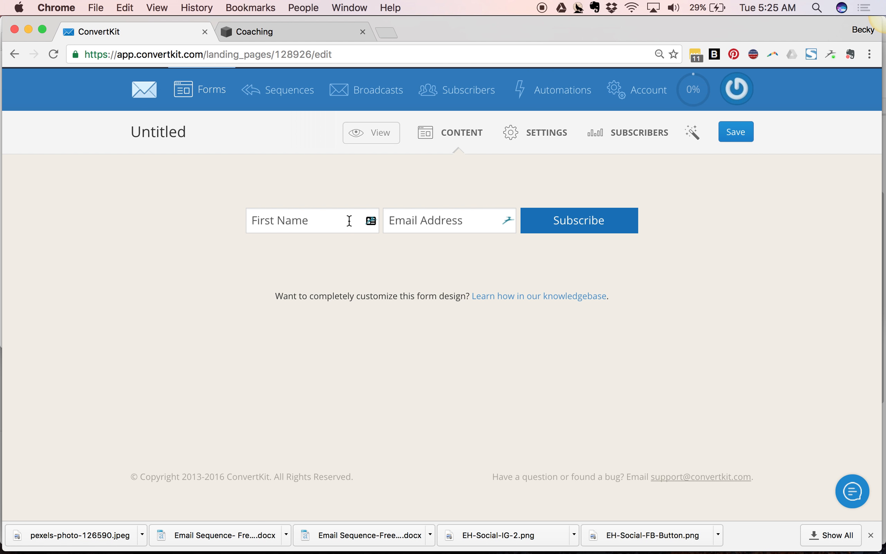
- Rename the form to Test form for demonstration in its main settings
left_click(542, 149)
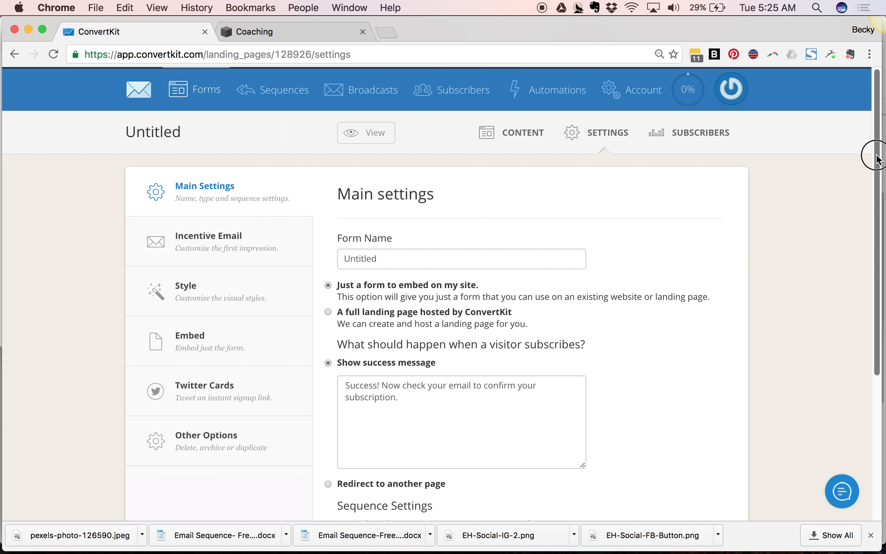
left_click_drag(877, 158, 875, 181)
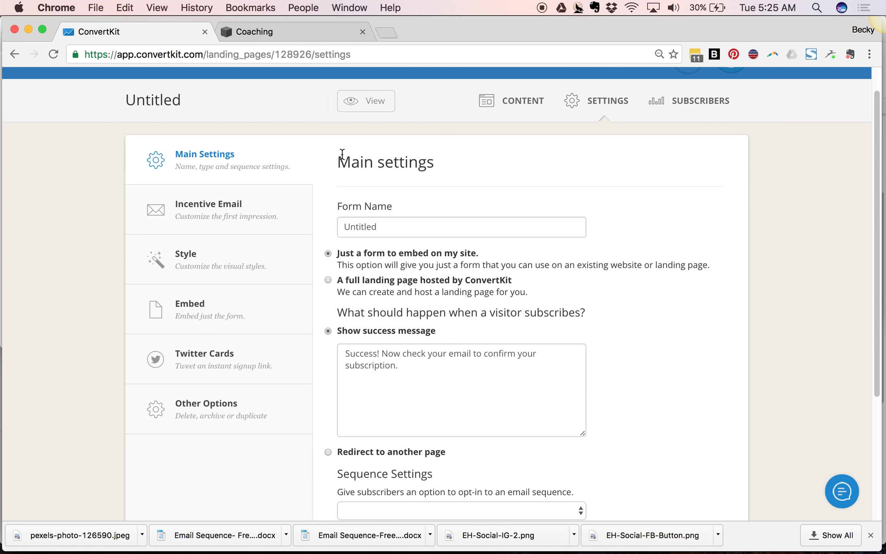
left_click_drag(380, 227, 301, 222)
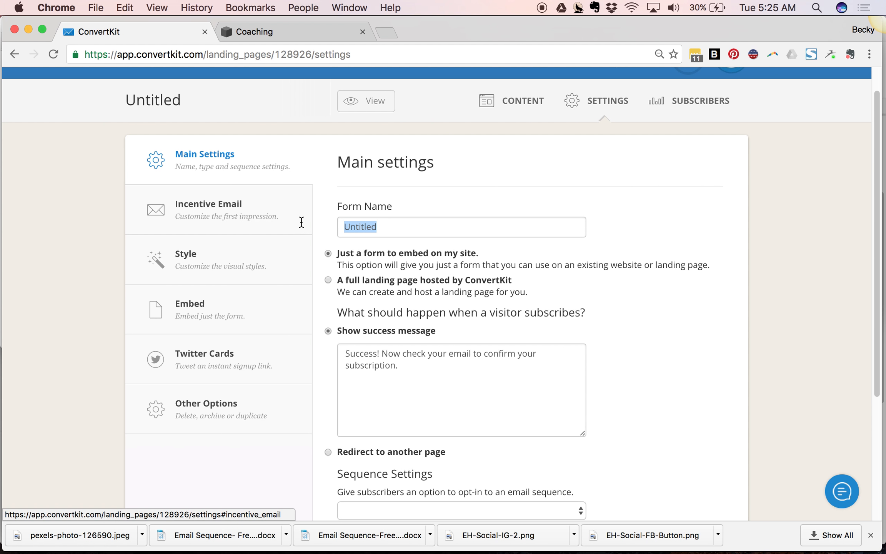
key("BackSpace")
type("TEs")
key("BackSpace")
key("BackSpace")
type("est form for demonstration")
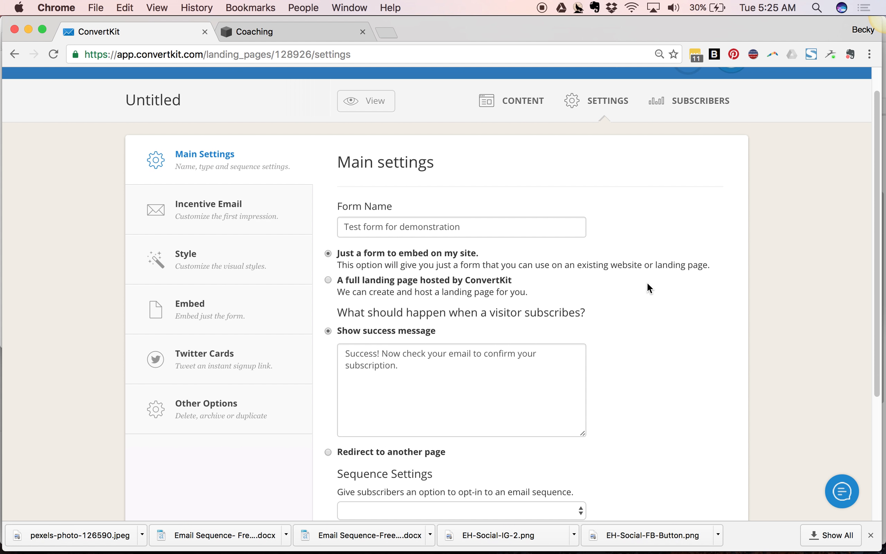
- Switch the form's subscribe action from showing a success message to redirecting to another page
left_click(371, 251)
scroll(400, 316, "down", 3)
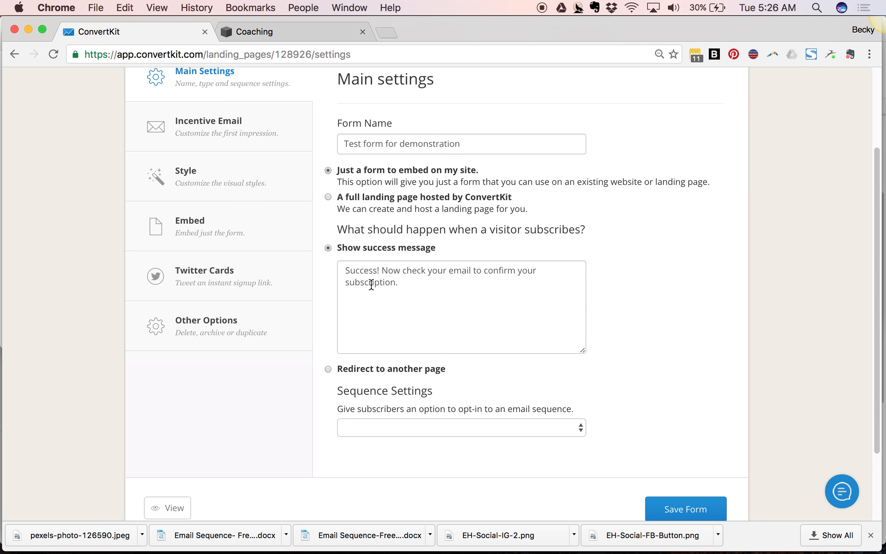
left_click_drag(404, 281, 335, 265)
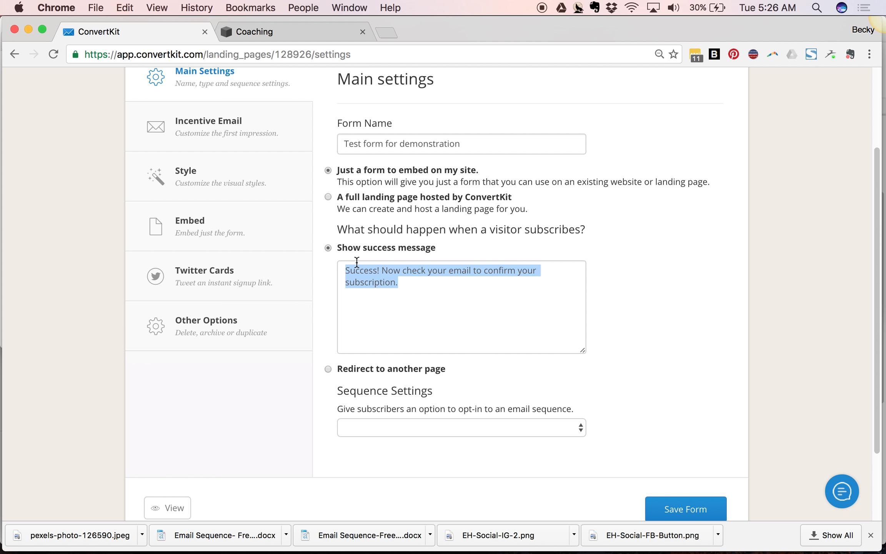
left_click(328, 368)
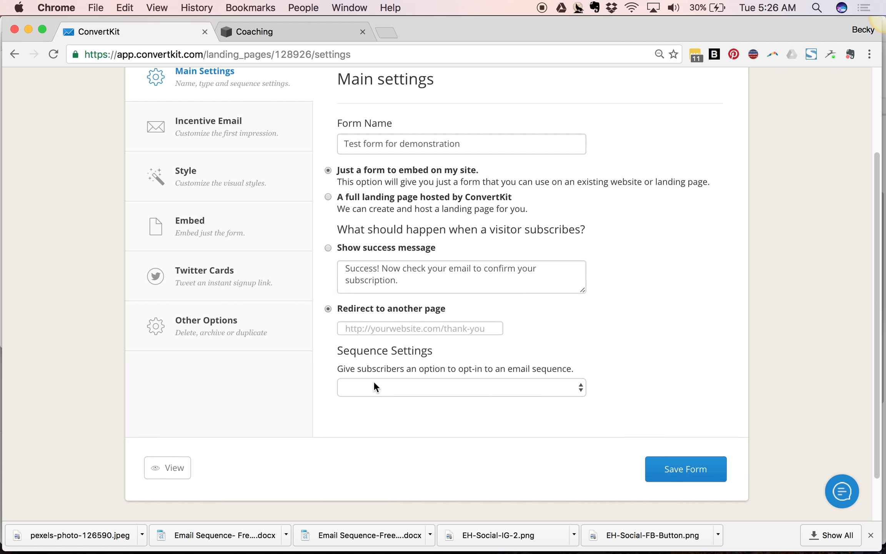
left_click(385, 290)
type("htpp:")
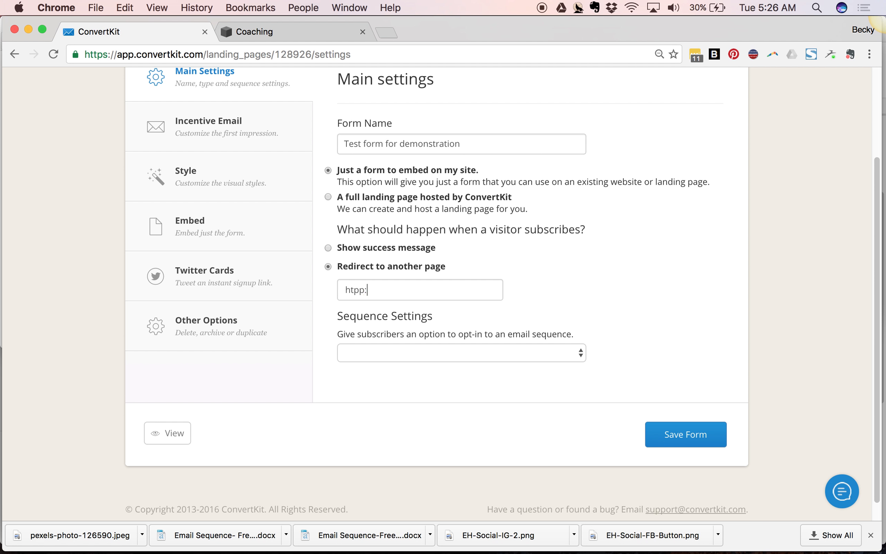
key("BackSpace")
key("BackSpace")
key("BackSpace")
type("tp:")
type("//")
type("elenihope")
type(".net/almos")
type("t-there")
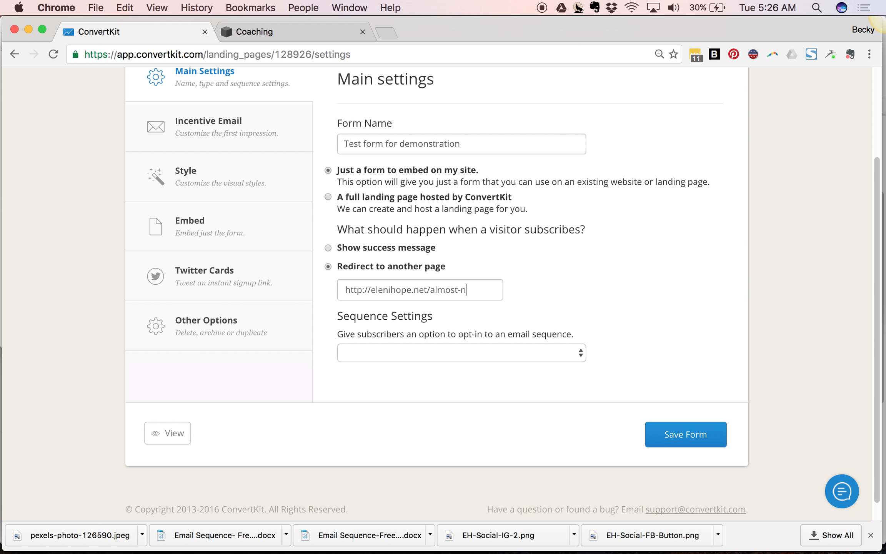
- Link the form to Test Sequence and save the form settings
left_click(410, 396)
left_click(455, 353)
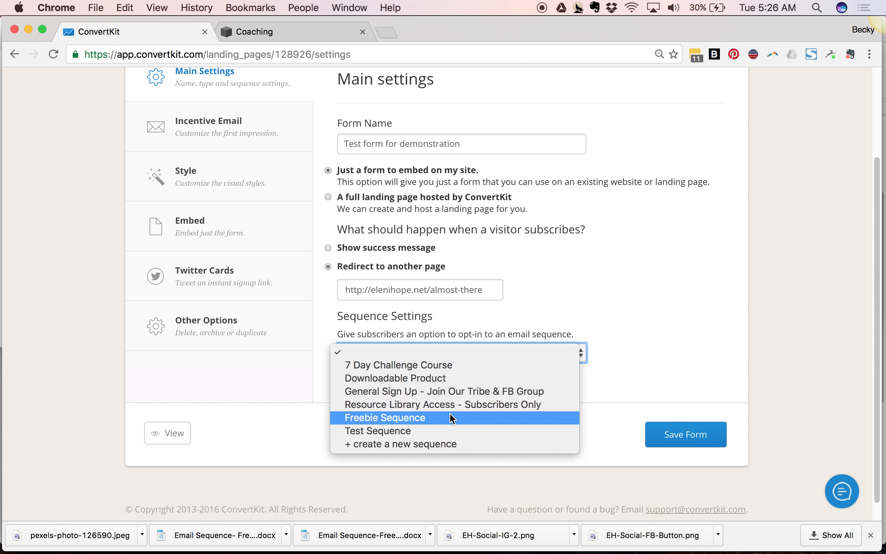
left_click(449, 430)
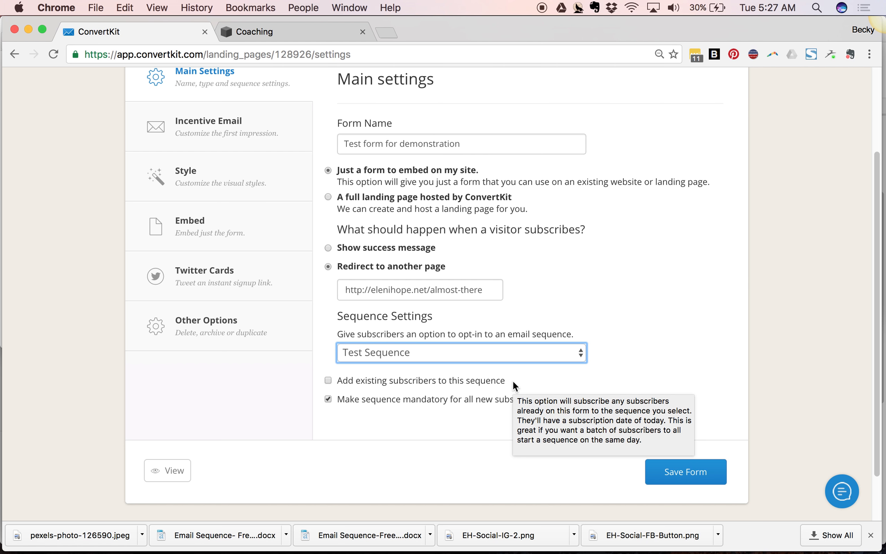
mouse_move(513, 397)
mouse_move(501, 382)
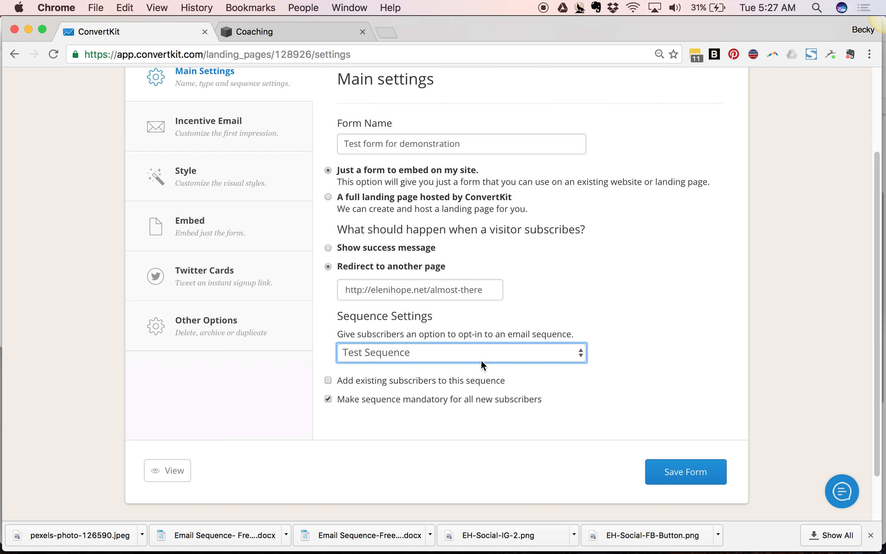
left_click(672, 485)
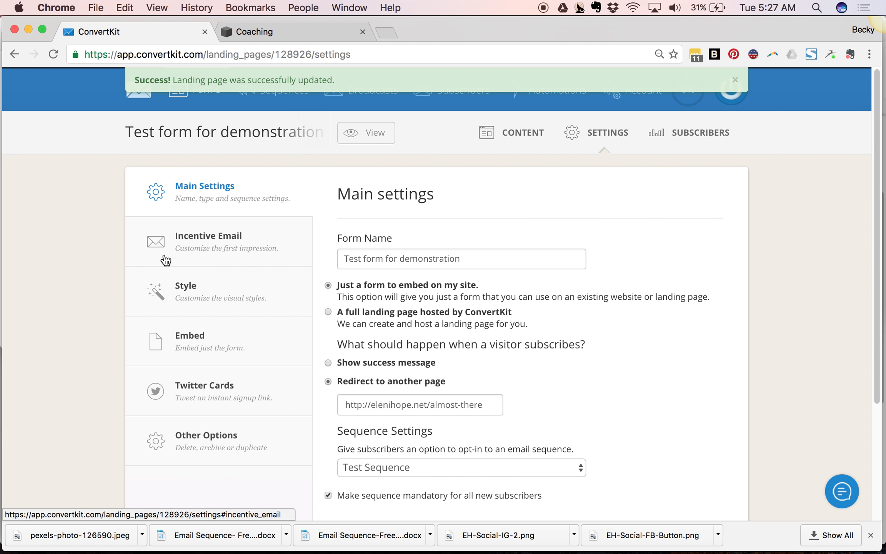
- Examine the form's incentive email settings: the opt-in option, sender, subject and confirmation message
left_click(165, 257)
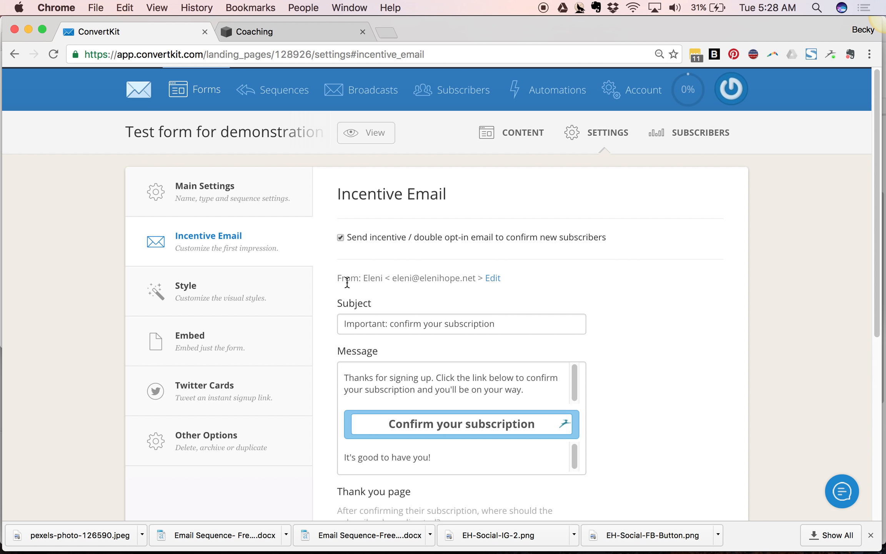
left_click(339, 238)
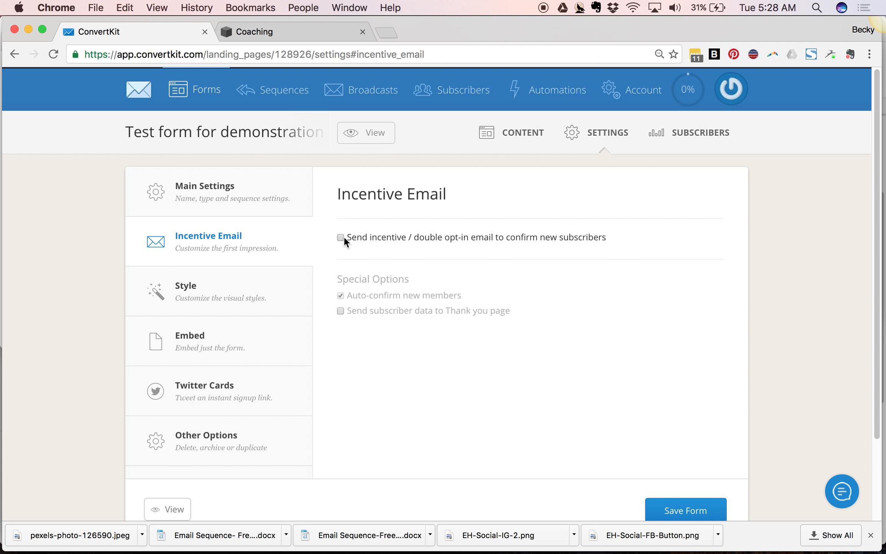
left_click(340, 238)
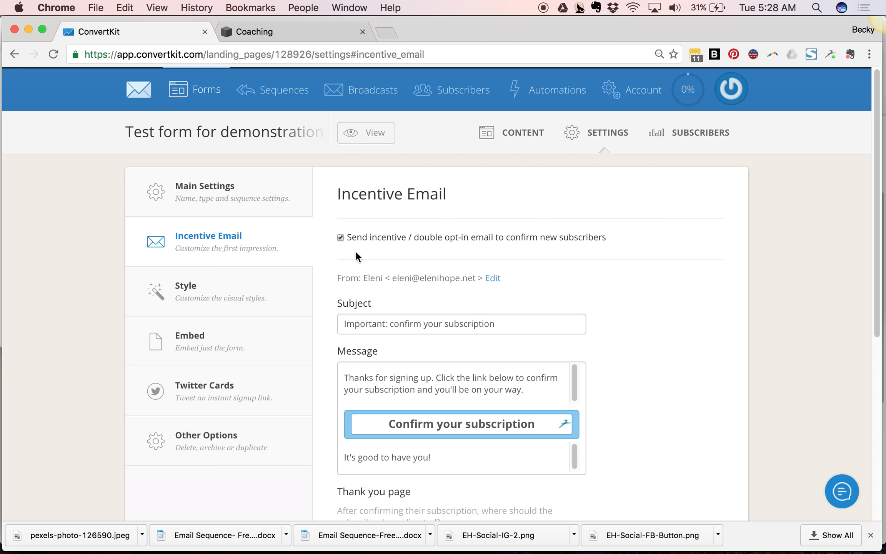
left_click_drag(363, 278, 486, 278)
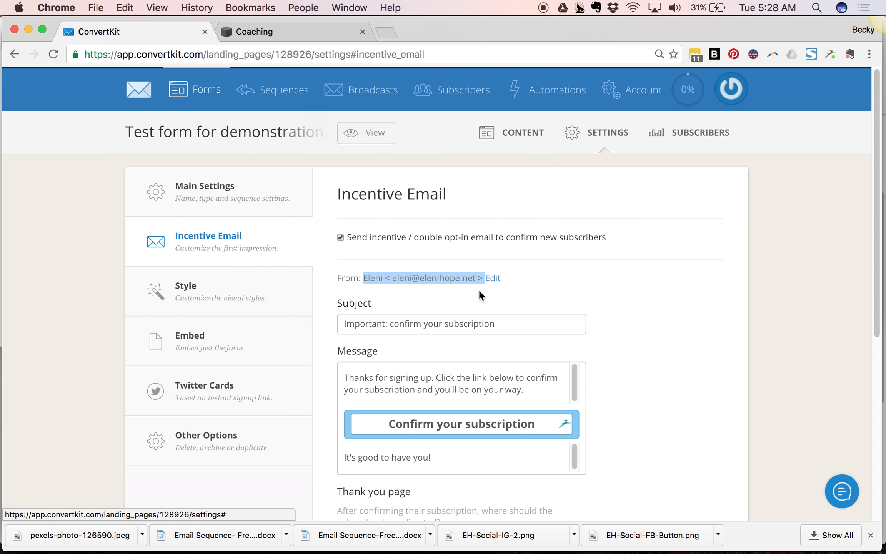
scroll(407, 327, "down", 1)
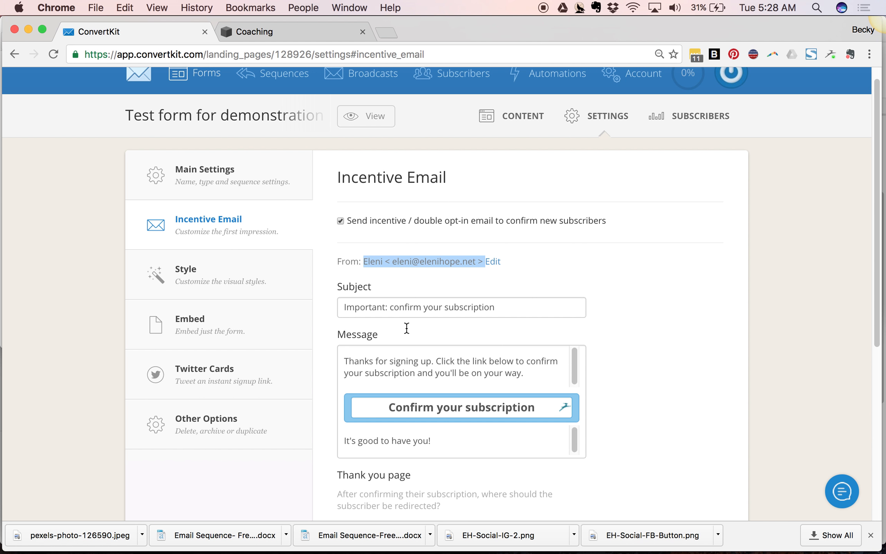
left_click(351, 315)
left_click(496, 307)
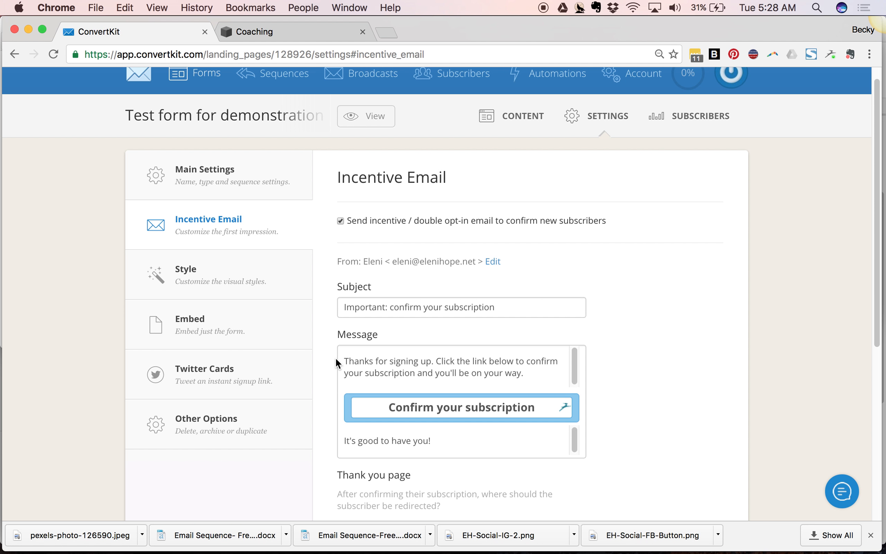
scroll(334, 355, "down", 5)
left_click_drag(538, 206, 400, 184)
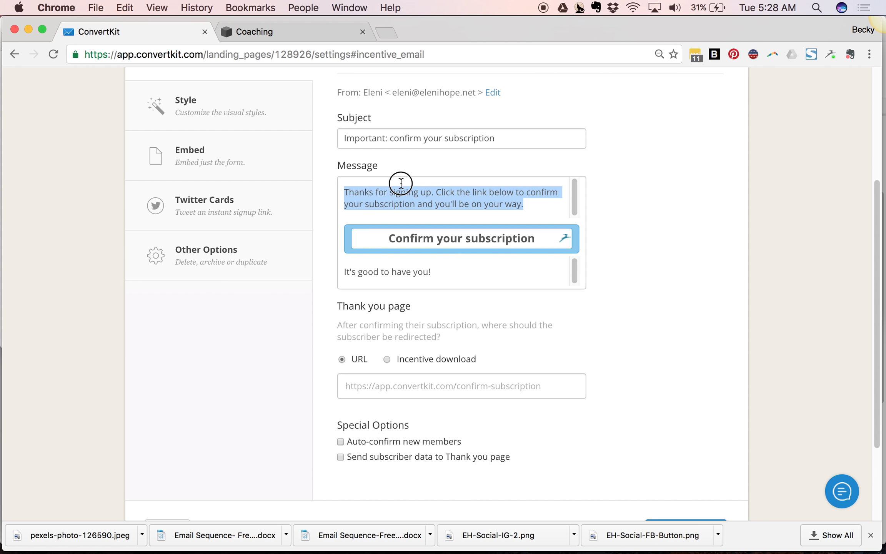
left_click_drag(435, 272, 313, 269)
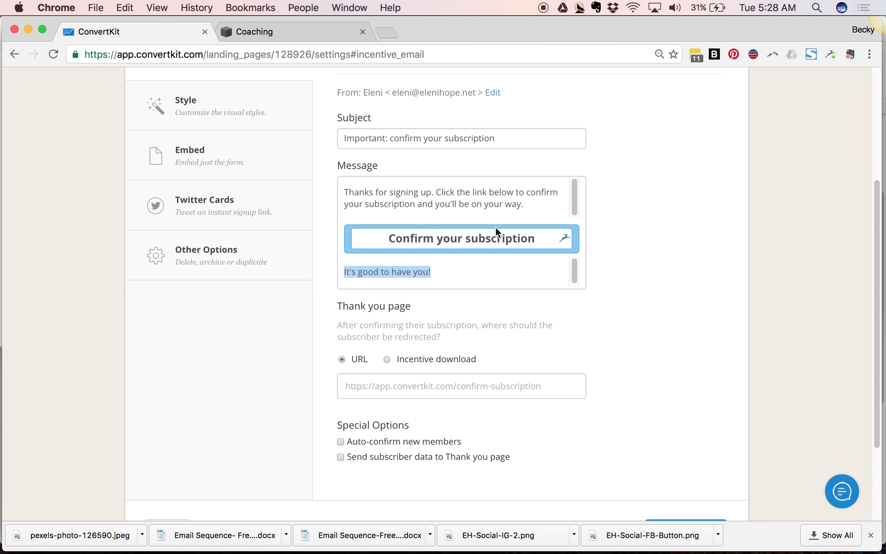
left_click(365, 217)
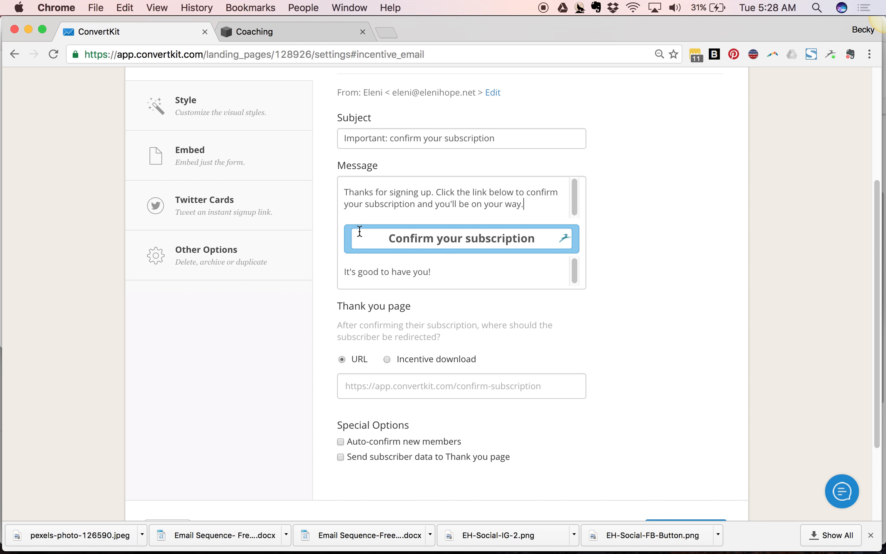
- Inspect the incentive email's message text and its confirm-subscription button link
left_click_drag(544, 205, 341, 187)
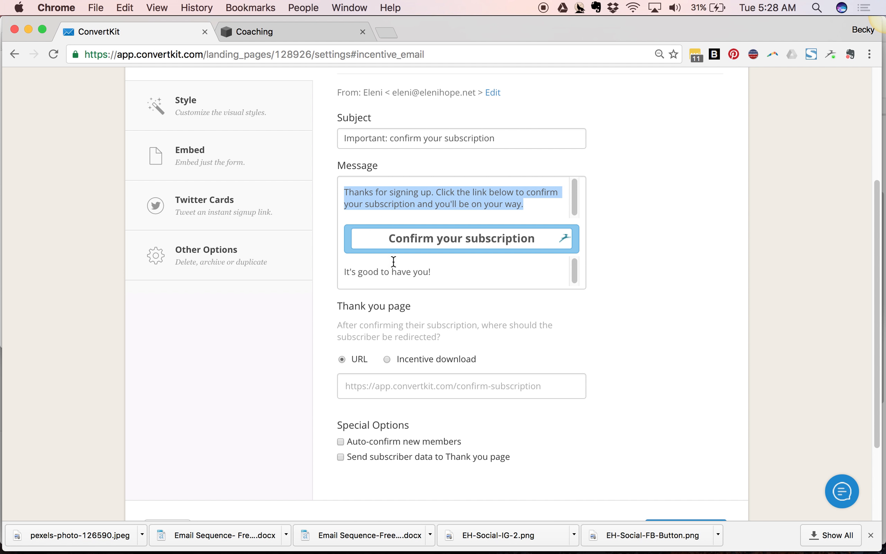
left_click(361, 203)
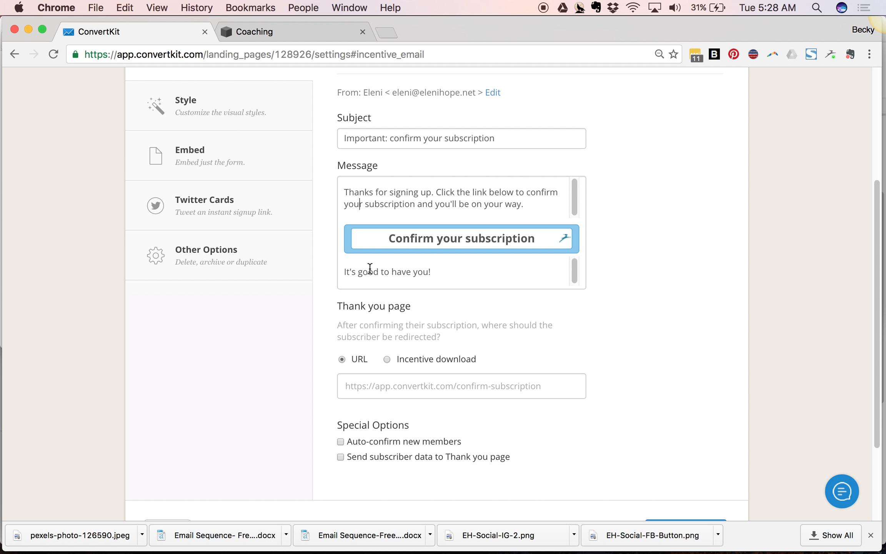
left_click(373, 237)
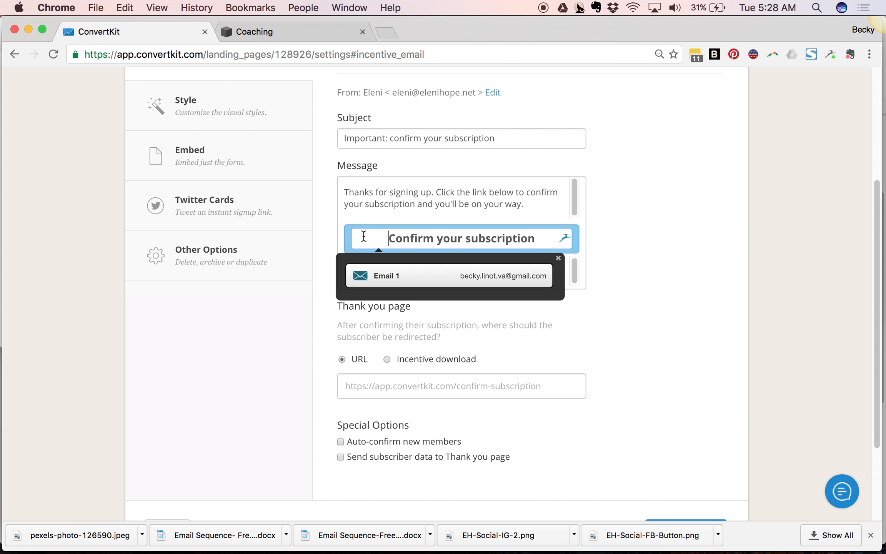
left_click(335, 229)
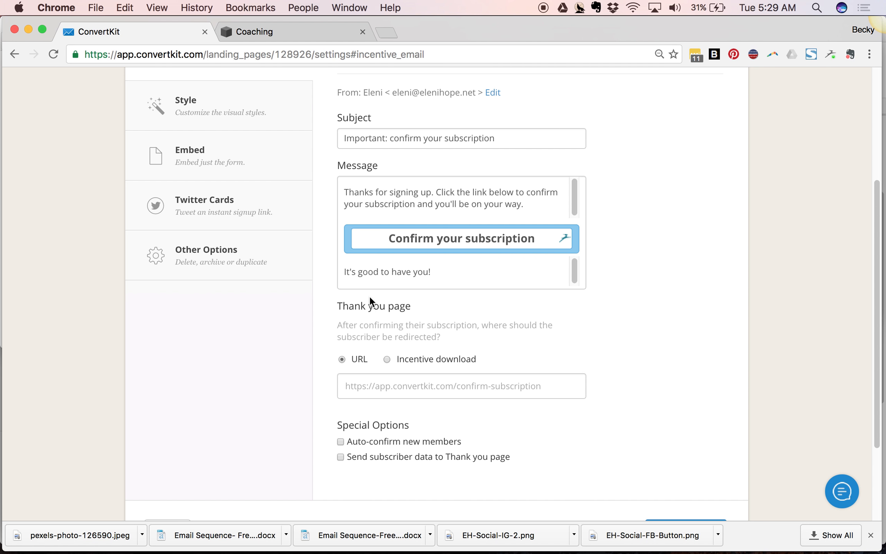
left_click(364, 391)
type("htt")
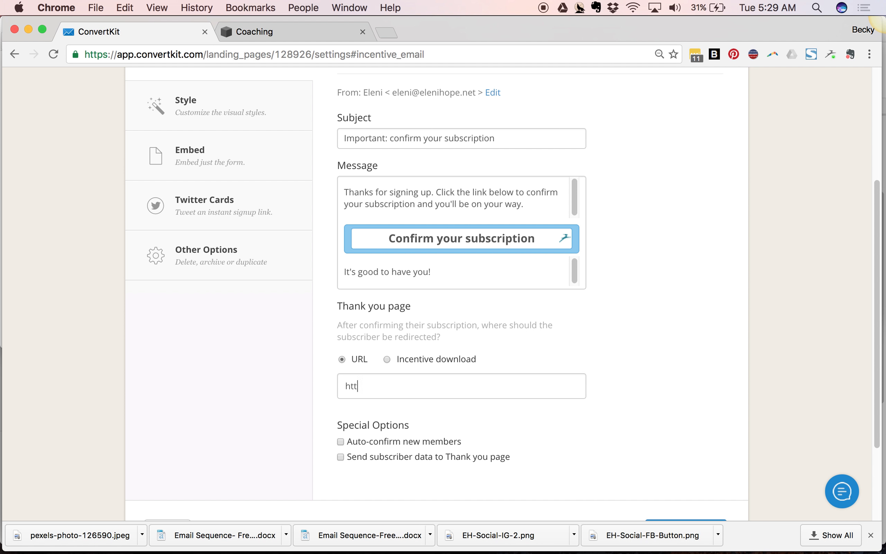
type("p://elenihope.net/thank-you")
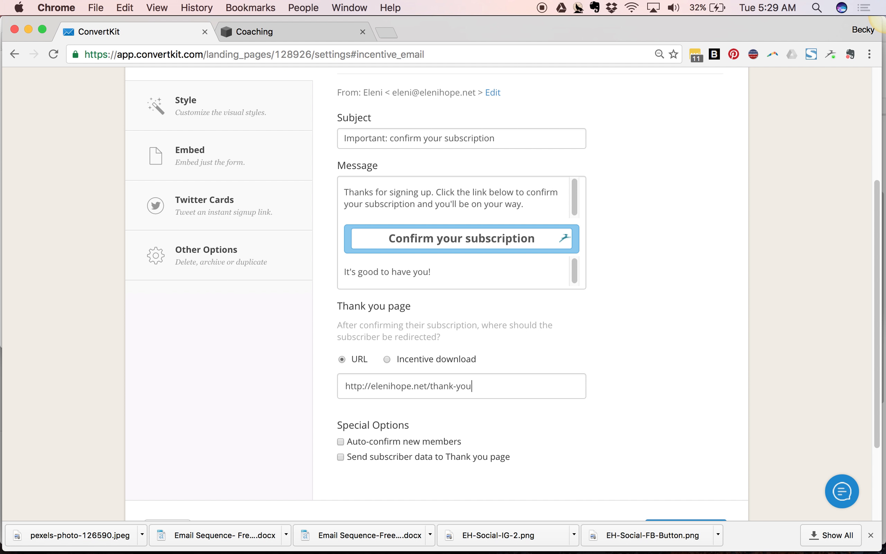
left_click(387, 359)
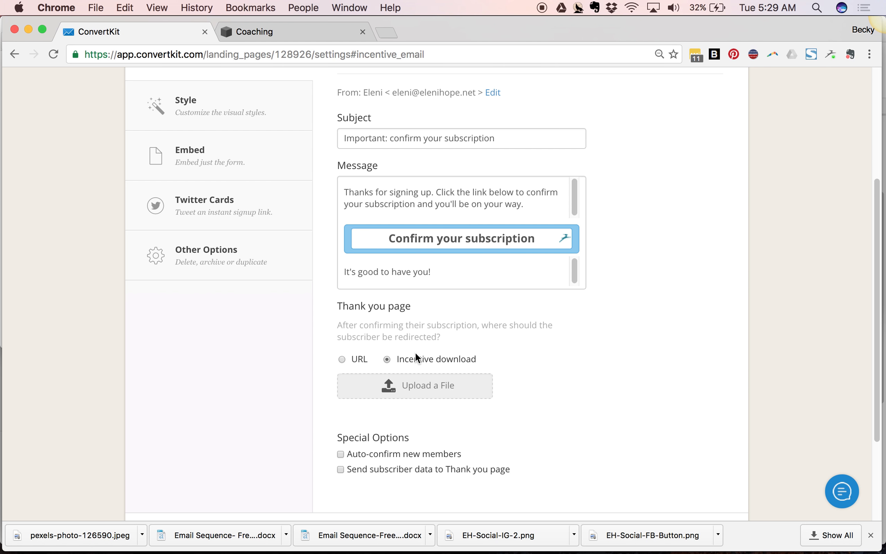
left_click(344, 359)
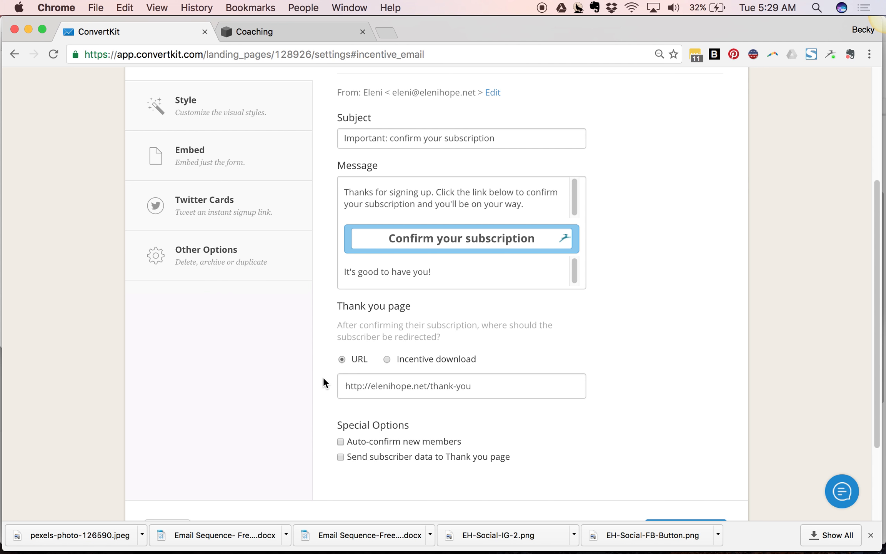
scroll(323, 377, "down", 3)
left_click(671, 446)
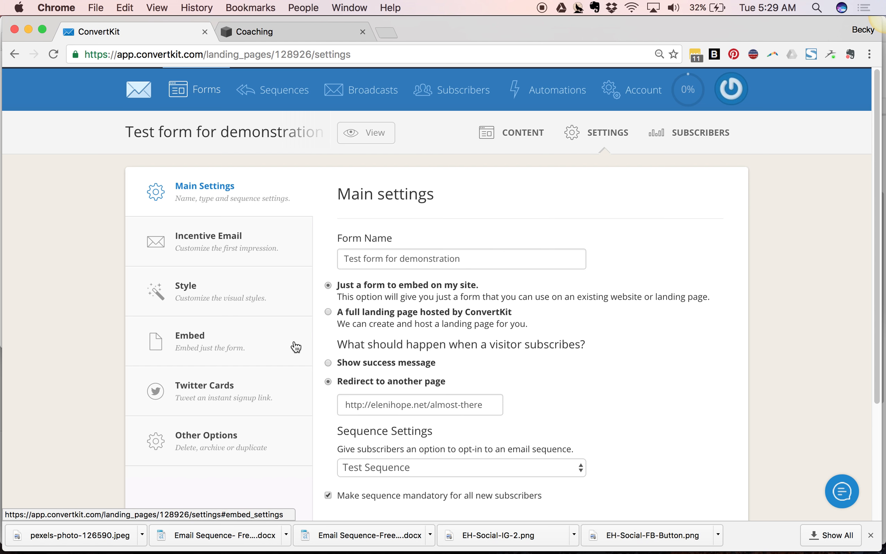
- Open the form's embed settings and copy the raw HTML embed code
left_click(205, 339)
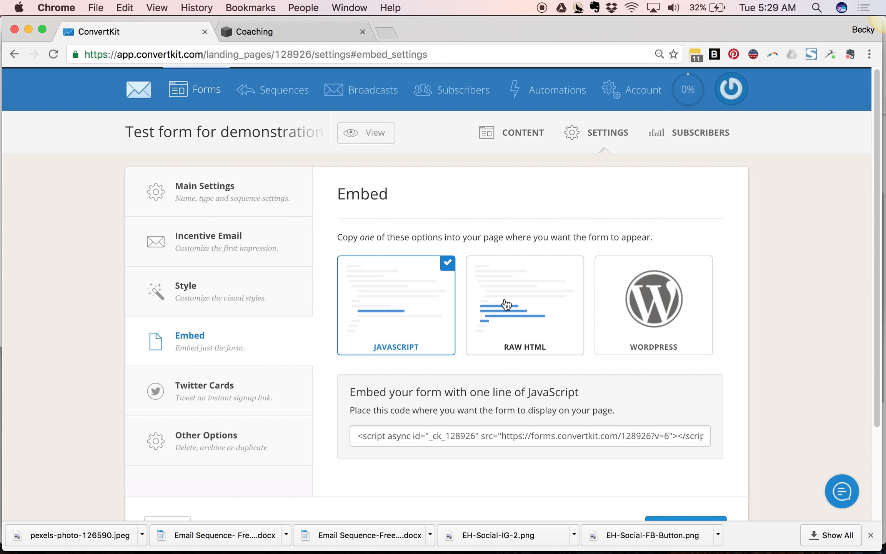
left_click(506, 305)
left_click(419, 475)
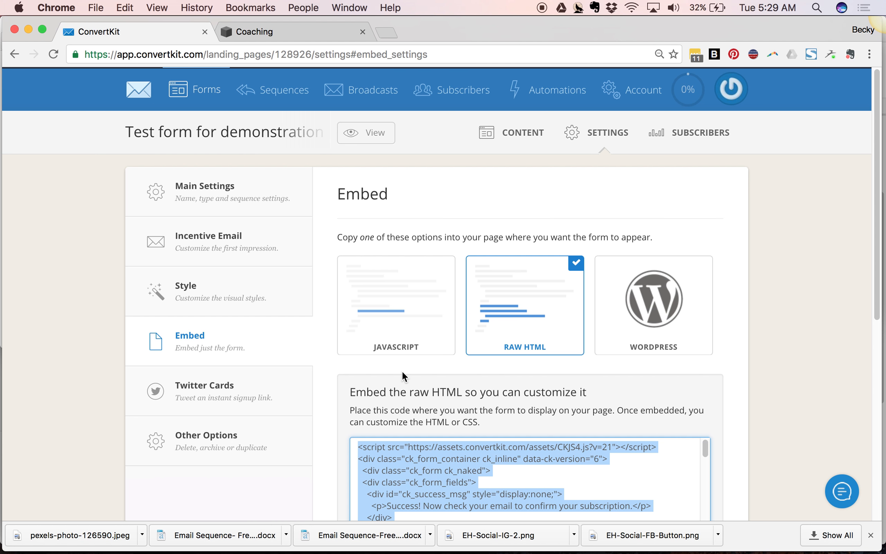
scroll(451, 393, "down", 5)
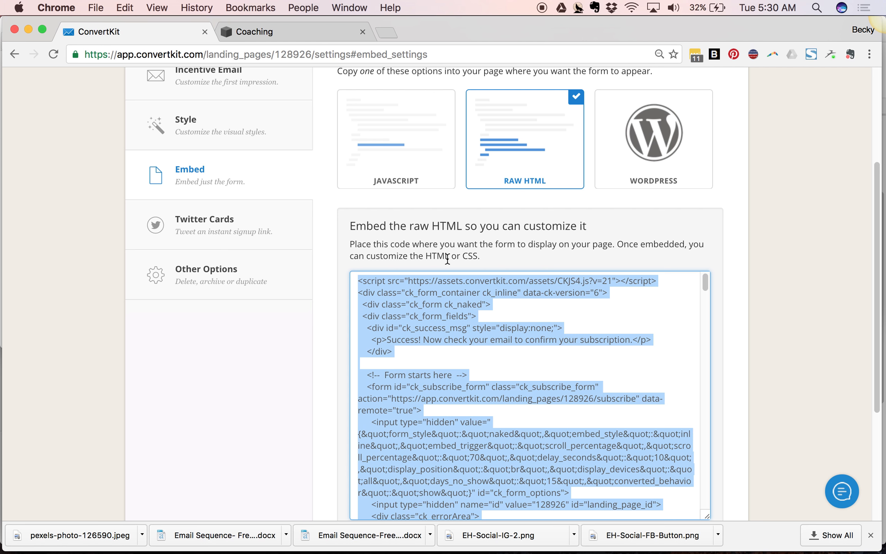
scroll(448, 260, "up", 3)
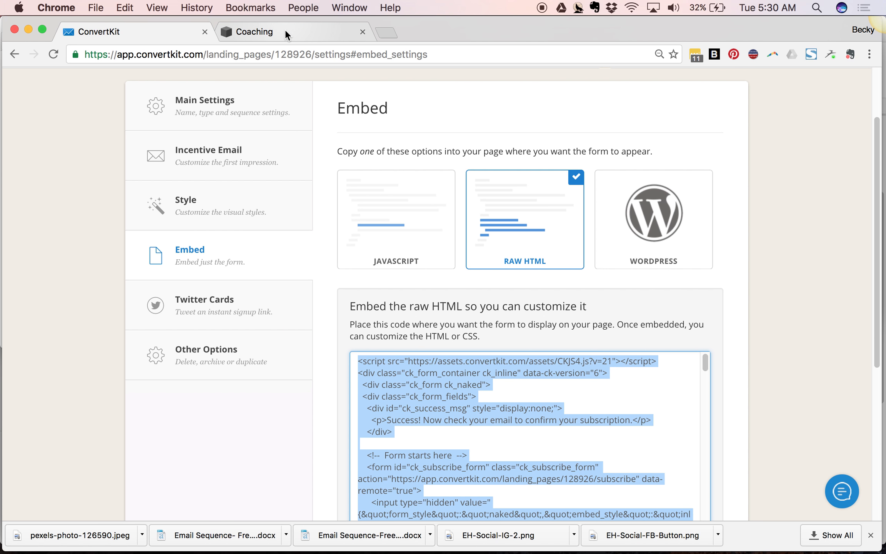
- In the Squarespace site, add a new blank section titled Video Test to the Test Index page and start editing it
left_click(286, 31)
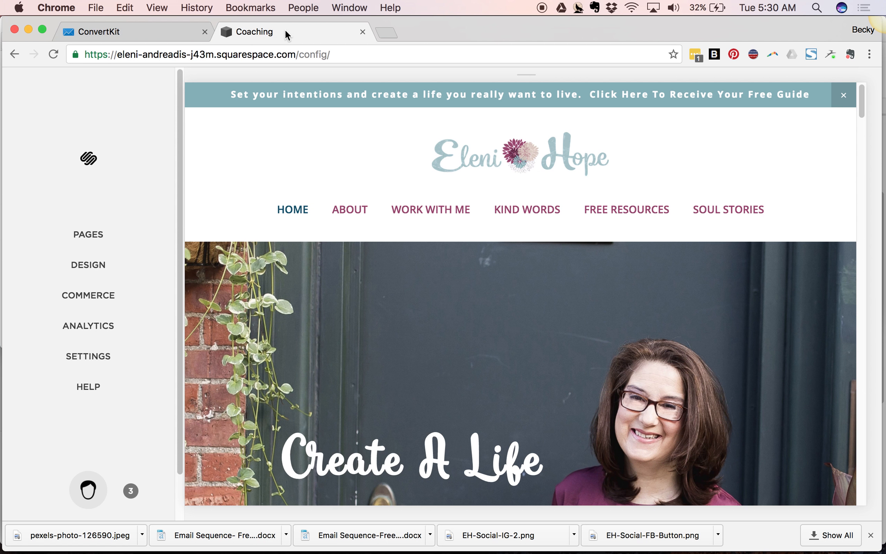
left_click(66, 236)
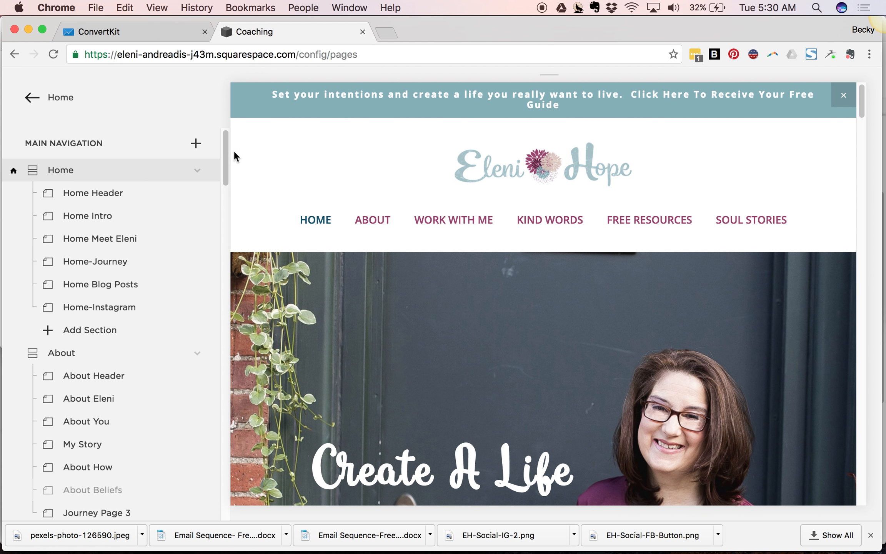
left_click_drag(224, 157, 229, 366)
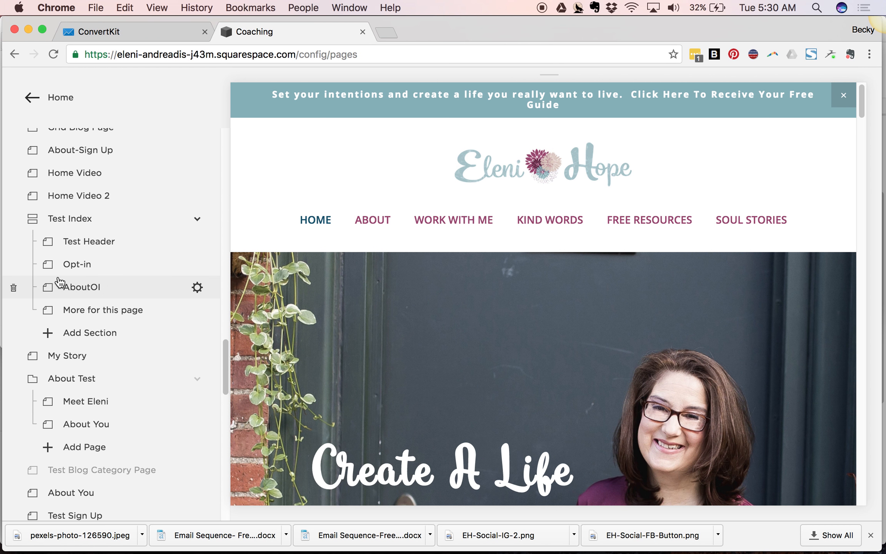
left_click(64, 333)
left_click(89, 323)
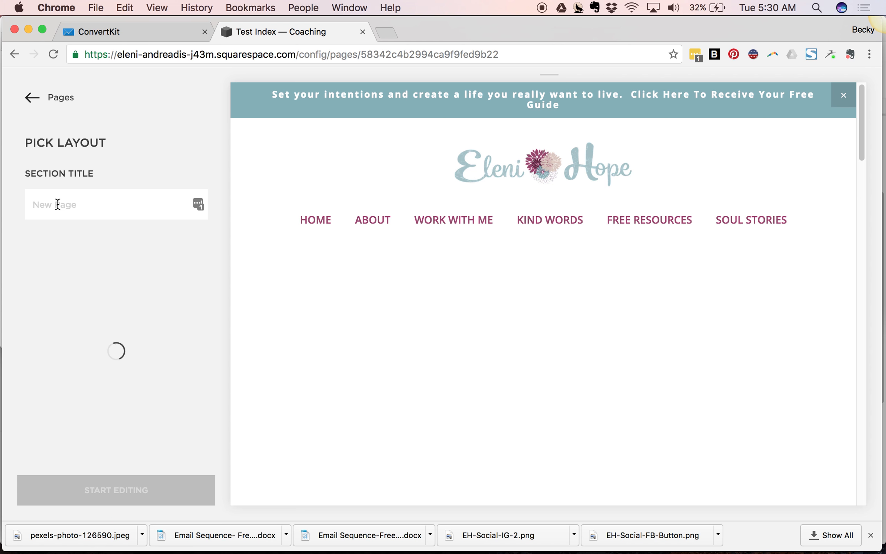
type("Video Test")
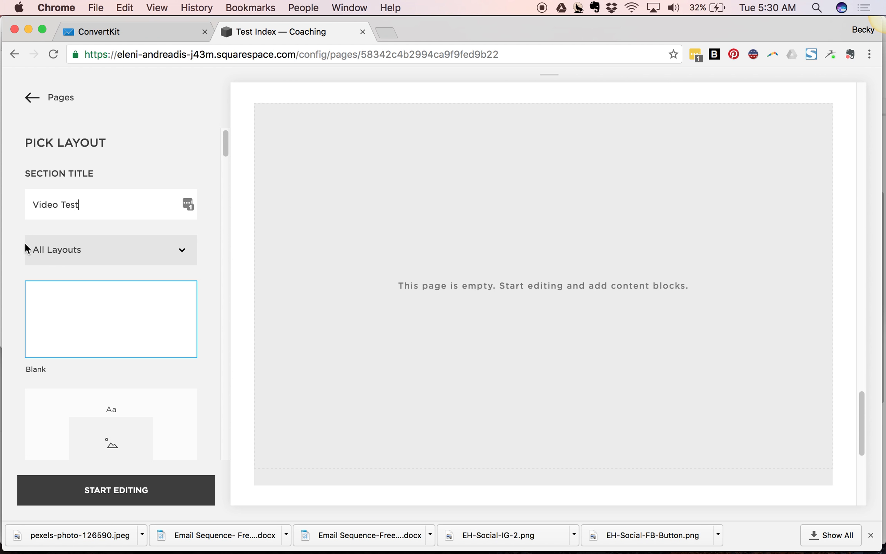
left_click(95, 329)
left_click(111, 499)
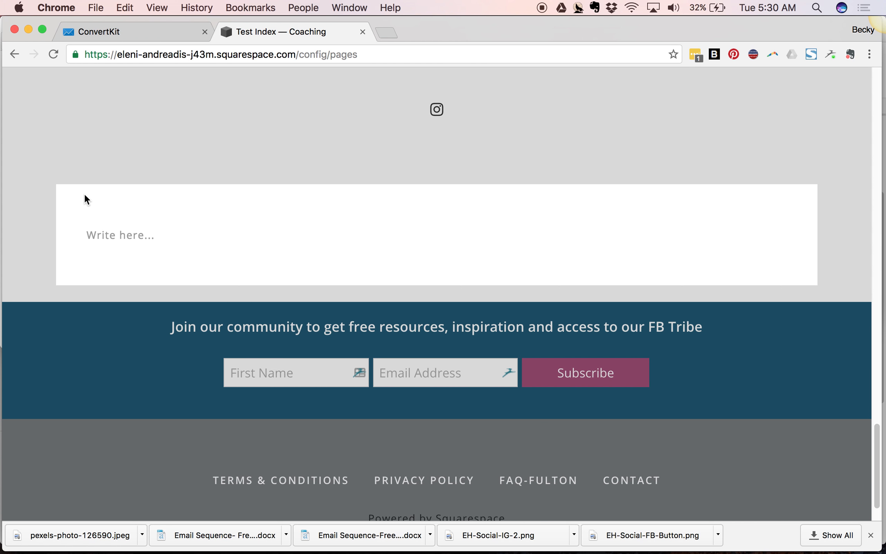
- Insert a Code block, replace its contents with the pasted form embed code, apply it and save the page
left_click(84, 194)
left_click(75, 214)
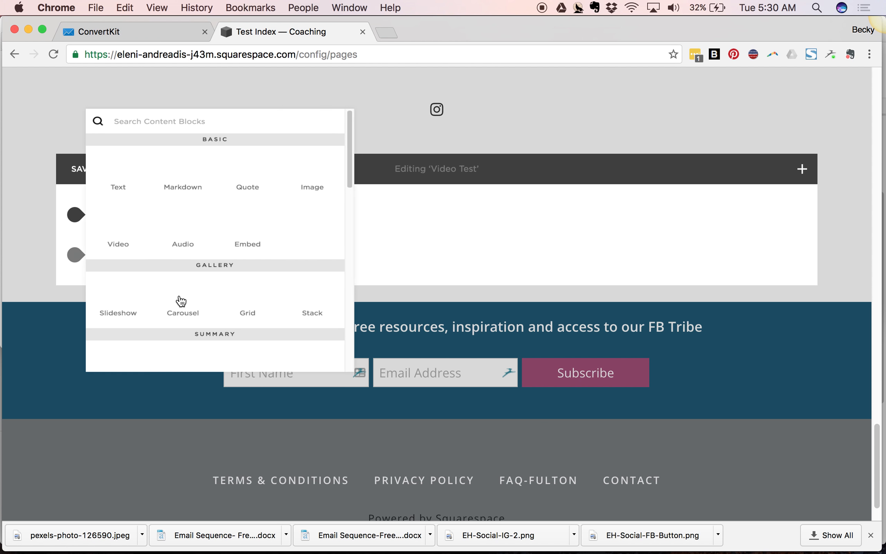
scroll(204, 324, "down", 10)
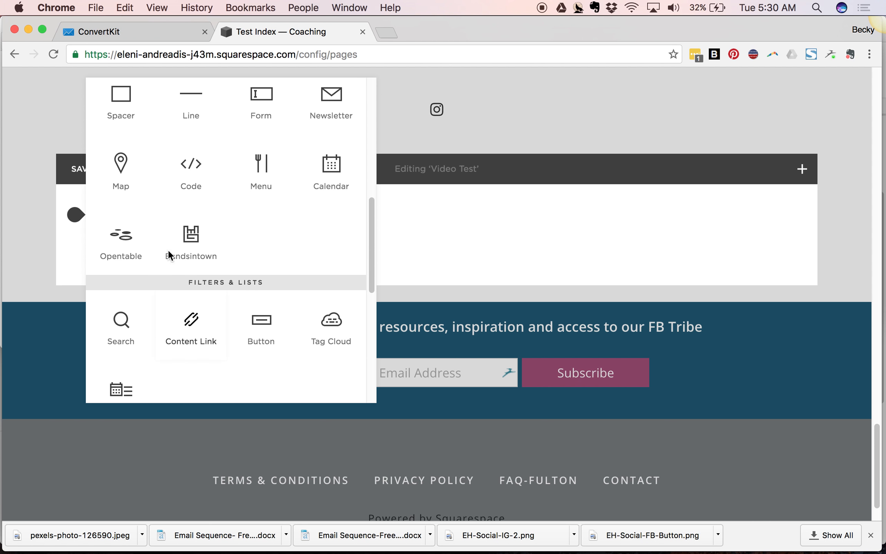
left_click(238, 216)
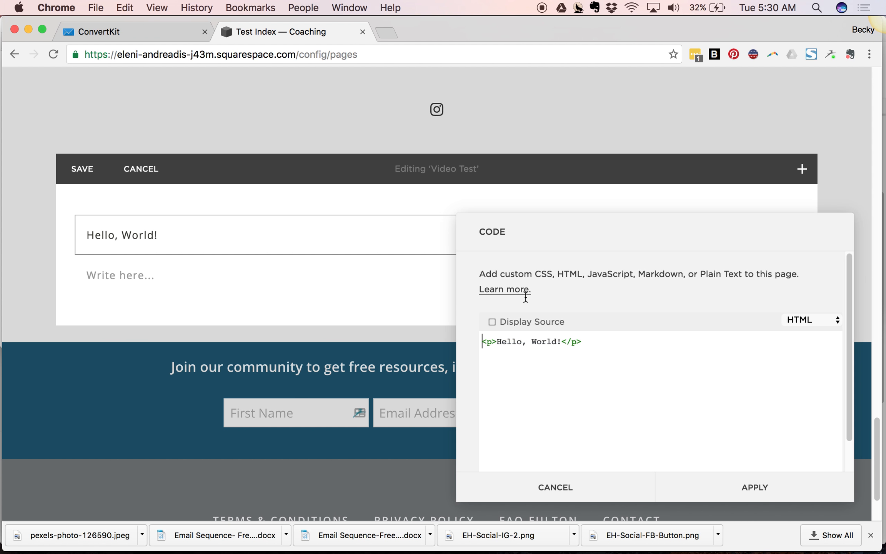
key("super+a")
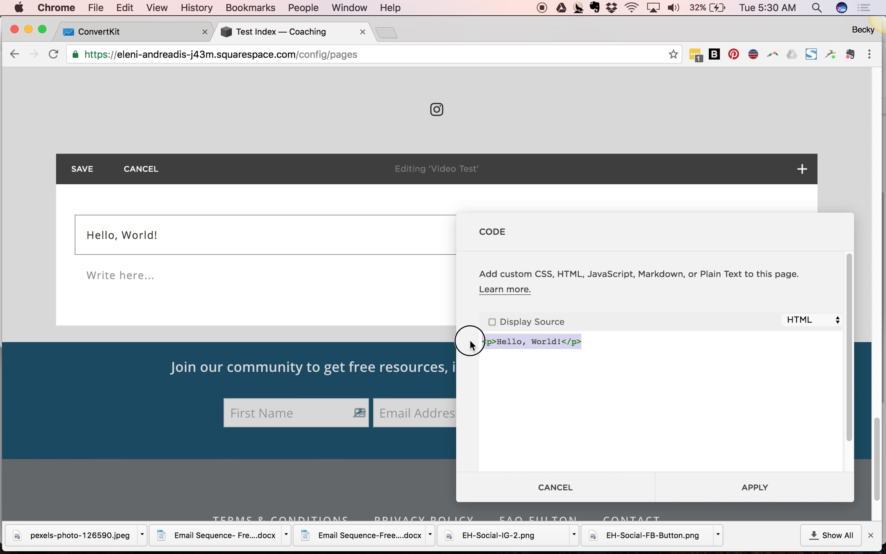
key("super+v")
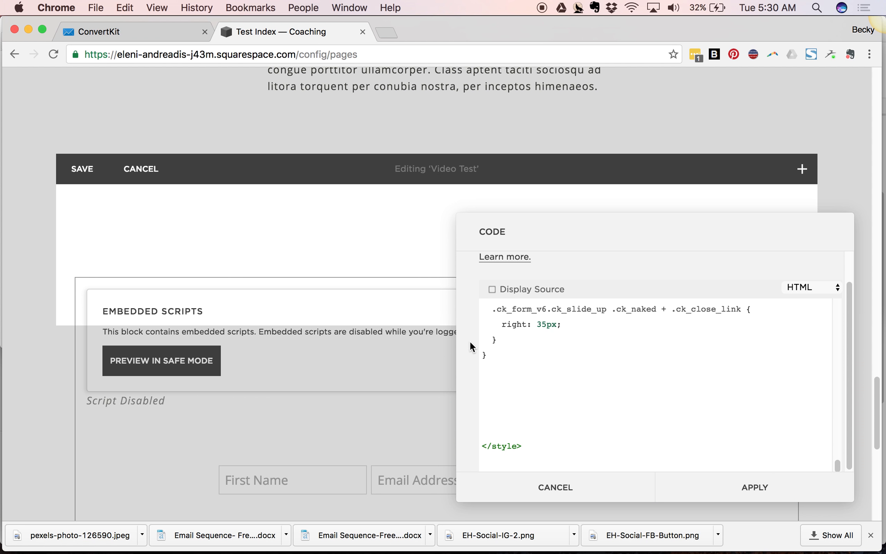
left_click(718, 495)
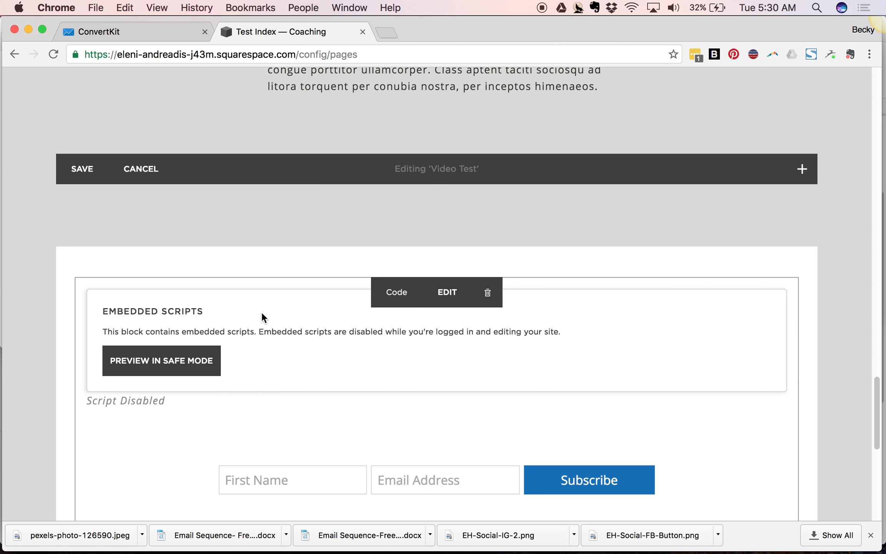
scroll(261, 311, "down", 2)
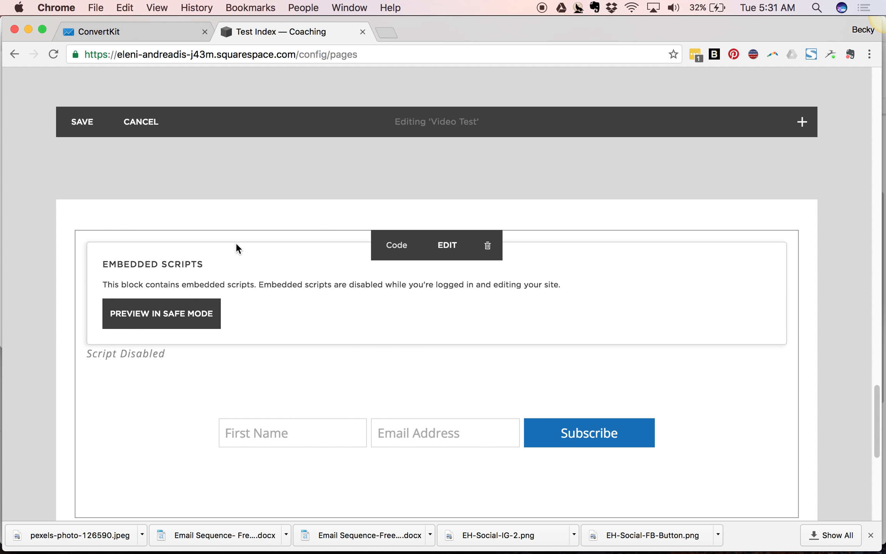
left_click(76, 128)
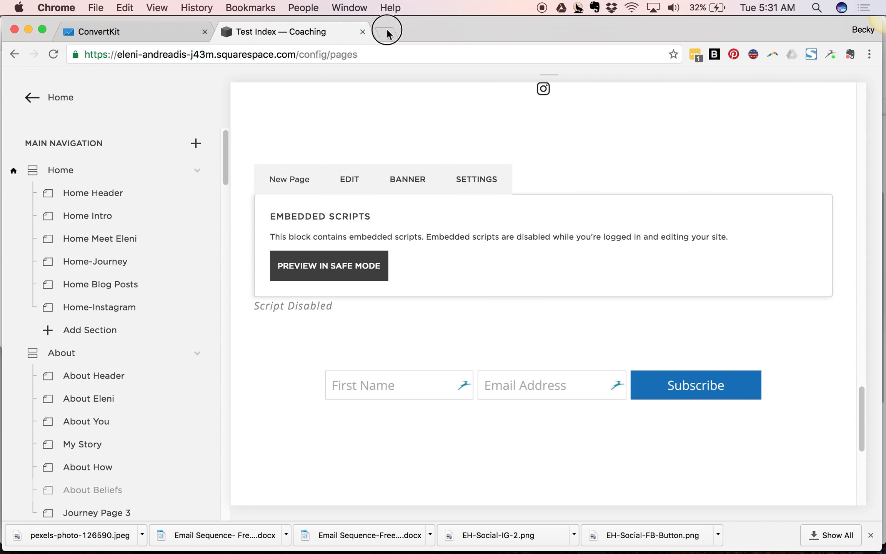
left_click(387, 32)
type("elenihopt")
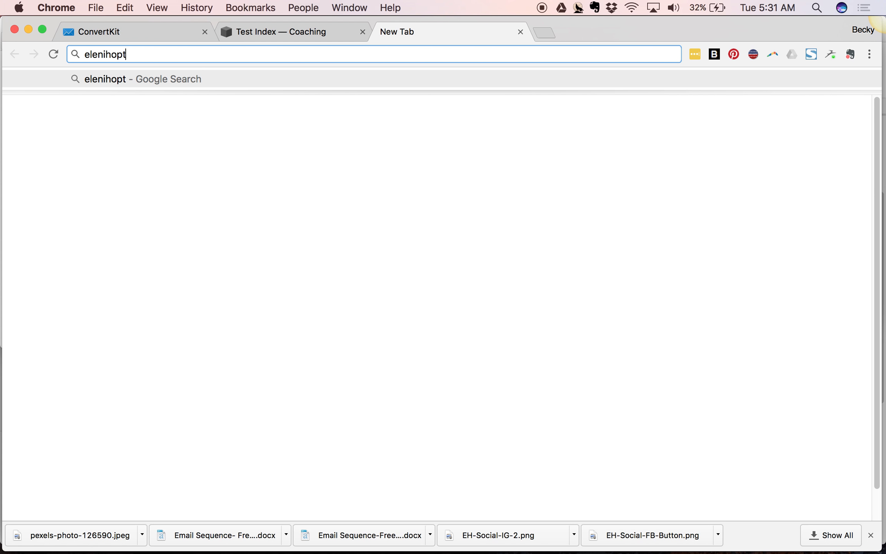
key("BackSpace")
key("Down")
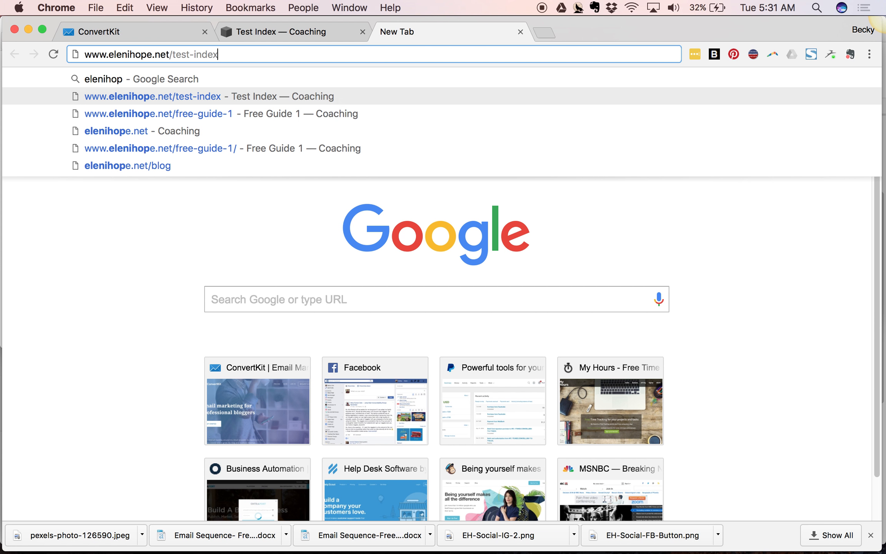
key("Return")
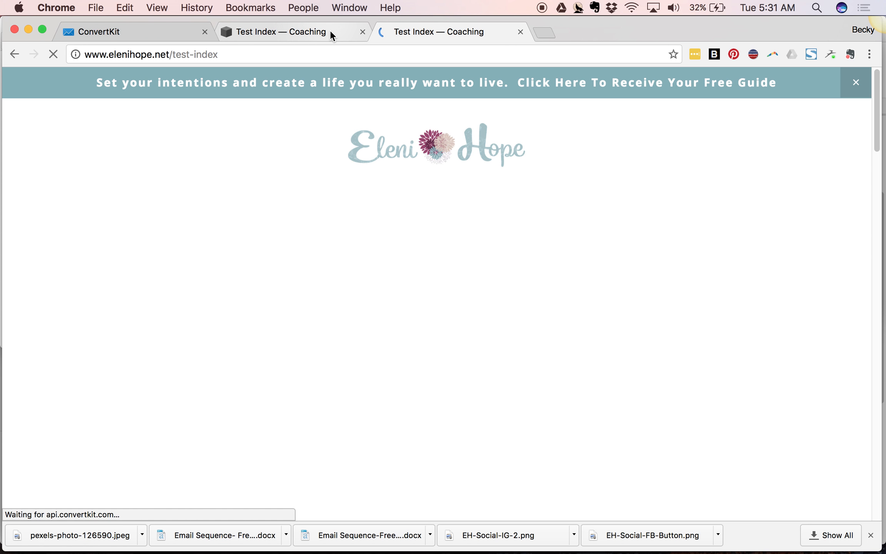
left_click(331, 30)
left_click(412, 33)
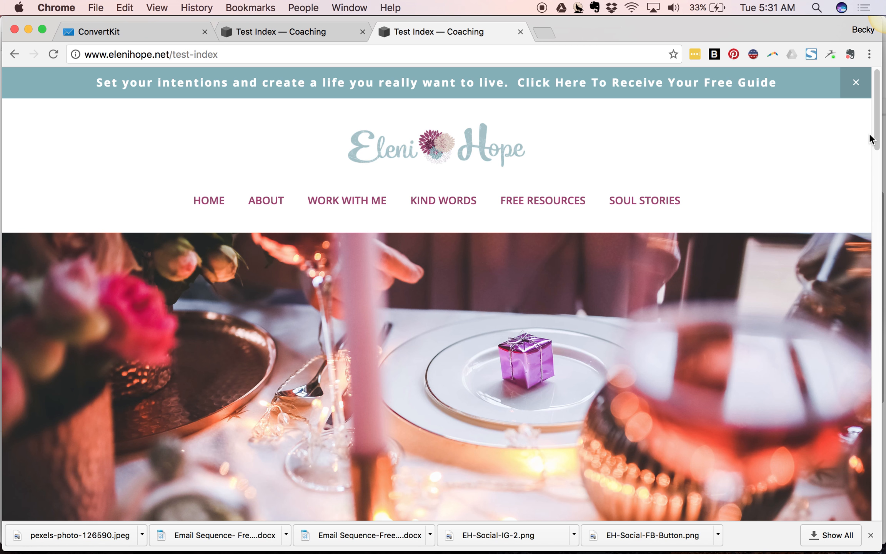
left_click_drag(875, 142, 868, 466)
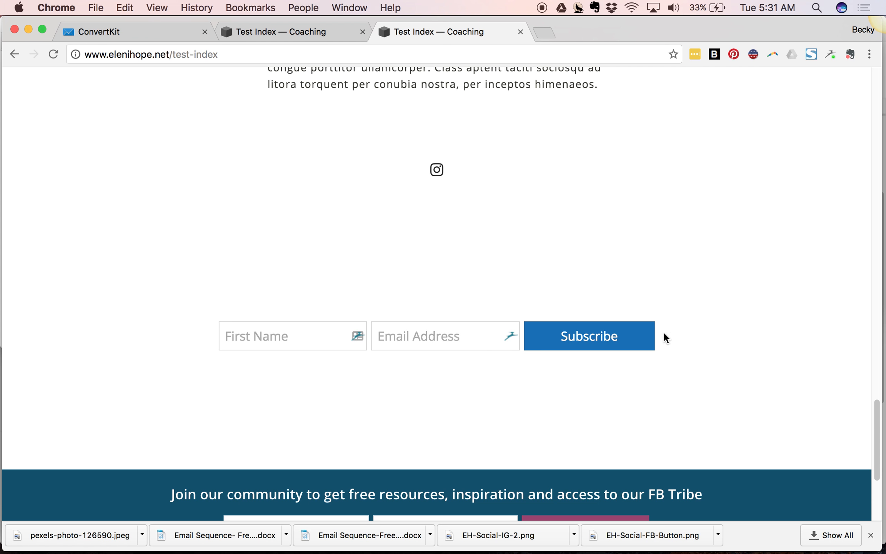
- Compare the editor with the live page and return to the ConvertKit form settings
left_click(262, 32)
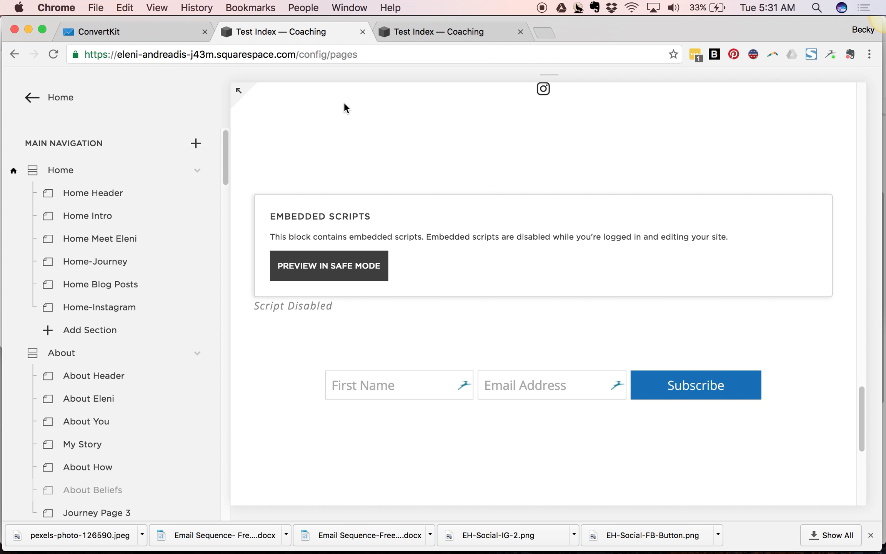
left_click(434, 31)
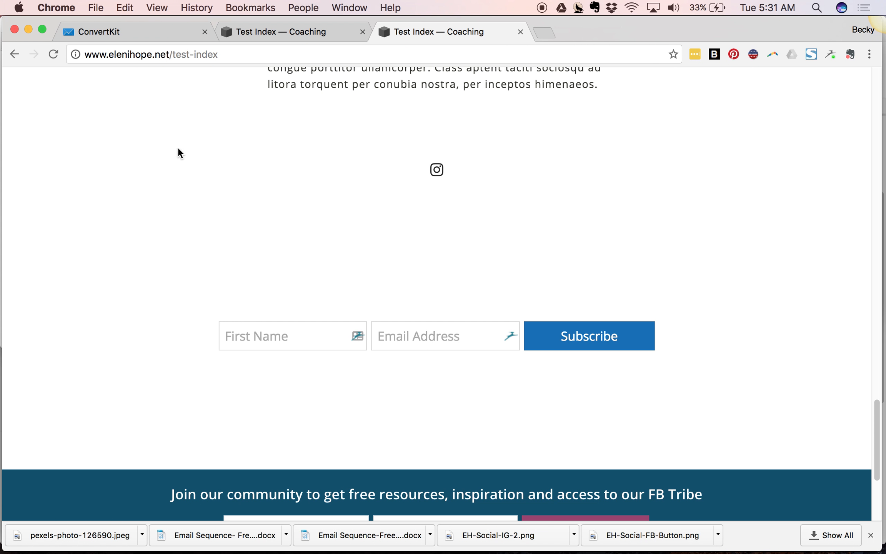
left_click(166, 34)
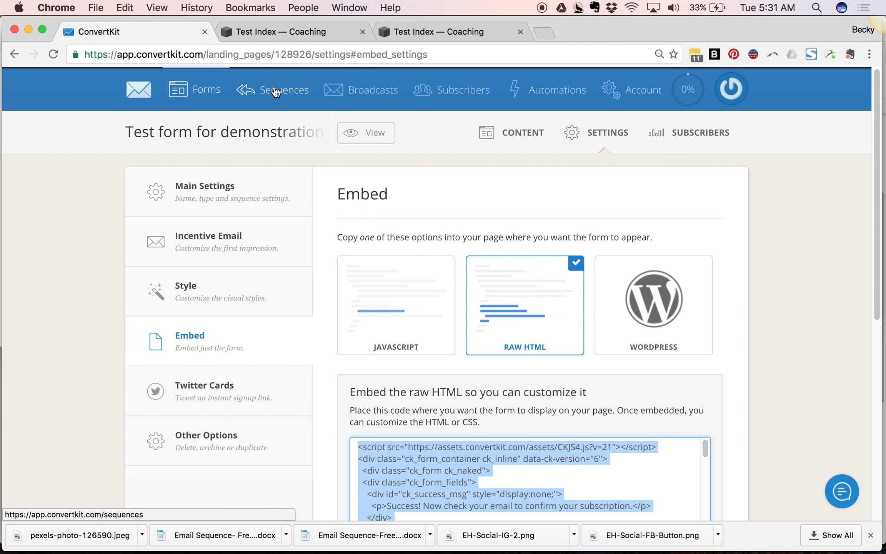
- Open the Test Sequence from the list of email sequences
left_click(275, 92)
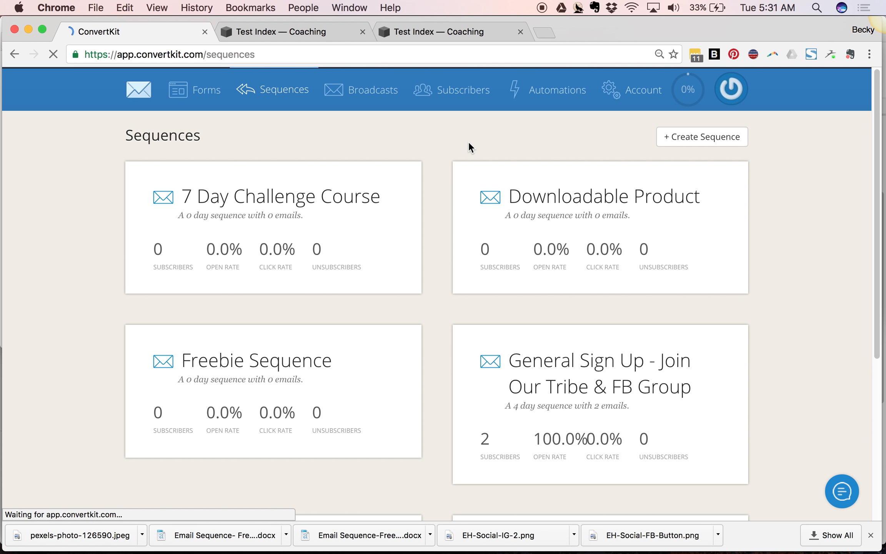
scroll(492, 333, "down", 6)
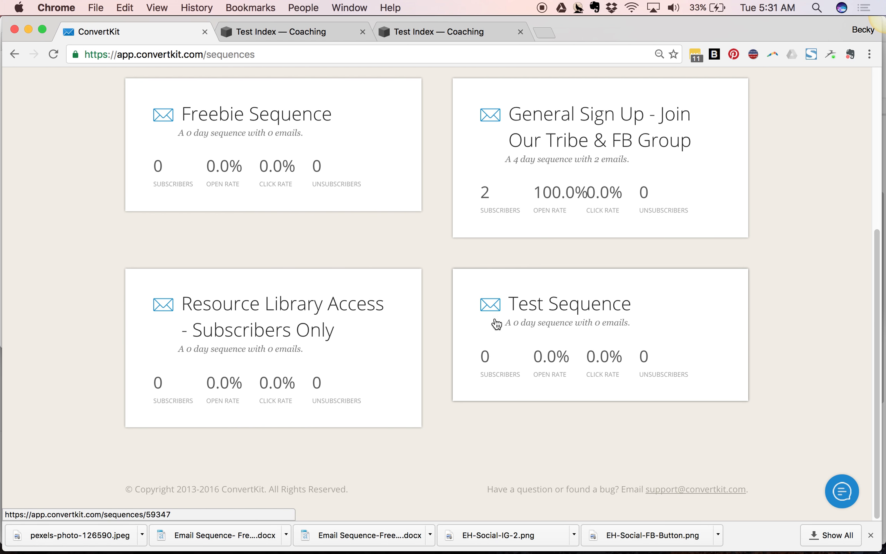
left_click(520, 293)
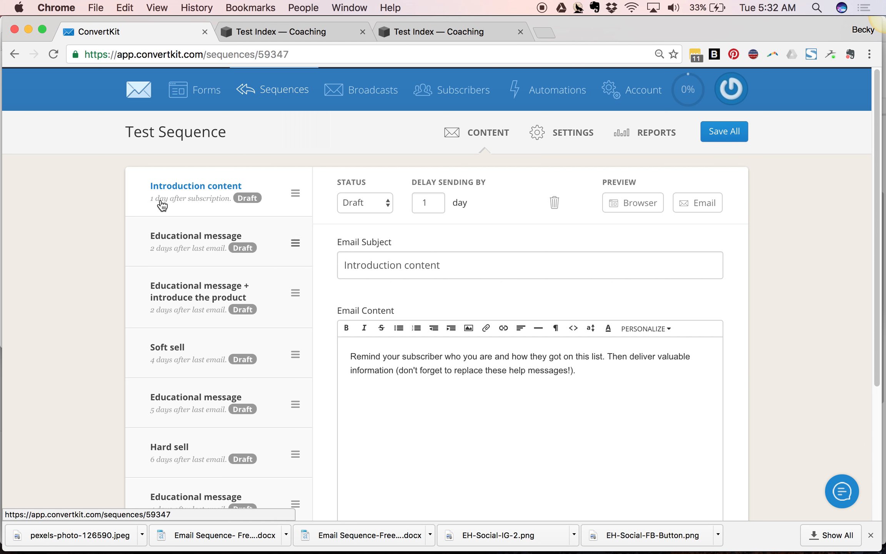
- Review the sequence's emails and delete the last two emails, Soft sell and Educational message
scroll(159, 383, "down", 2)
scroll(155, 396, "down", 3)
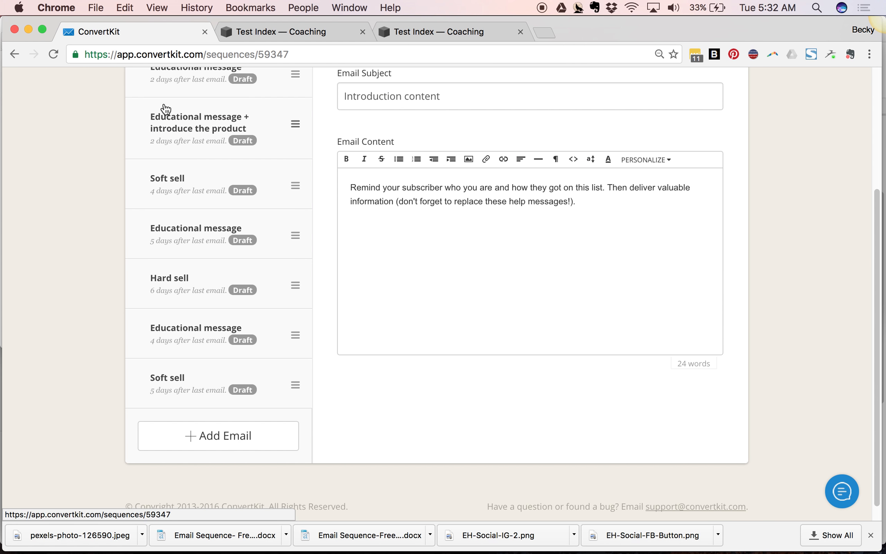
scroll(161, 131, "up", 4)
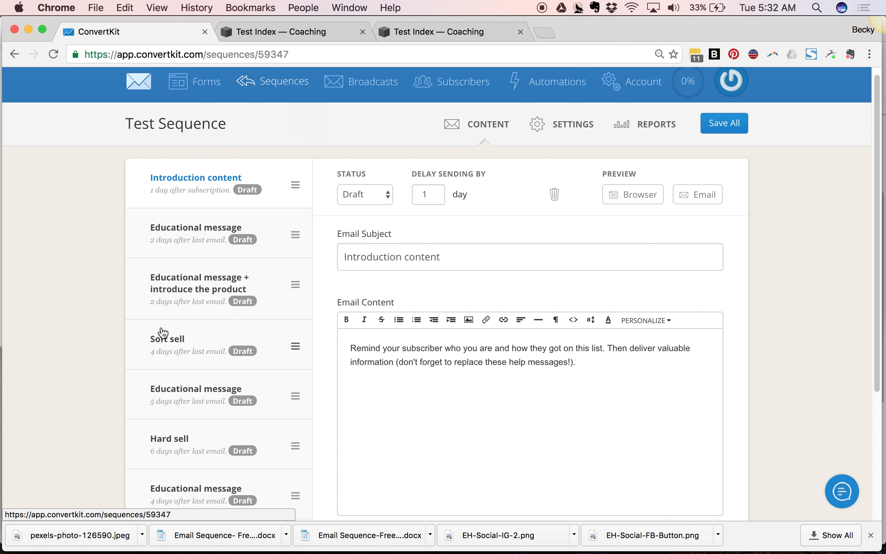
scroll(171, 369, "down", 2)
scroll(172, 370, "down", 3)
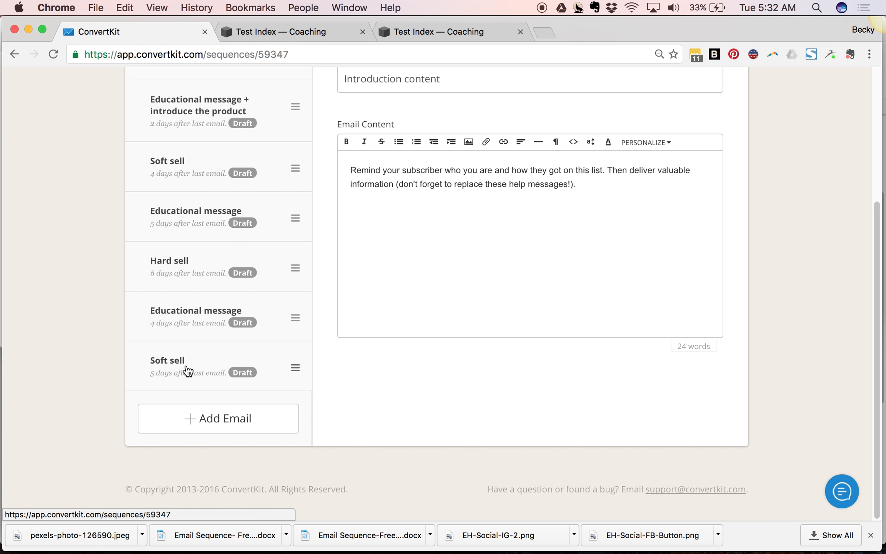
left_click(186, 365)
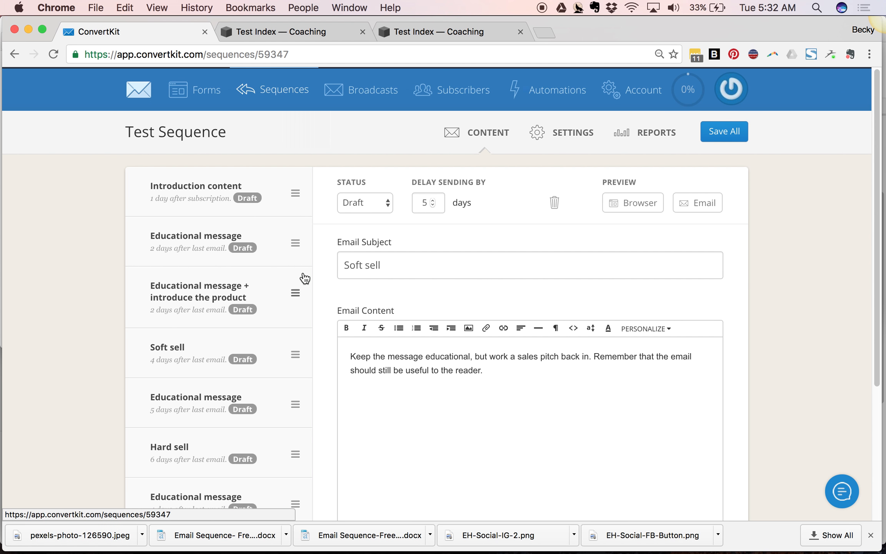
scroll(304, 288, "down", 5)
scroll(369, 238, "up", 4)
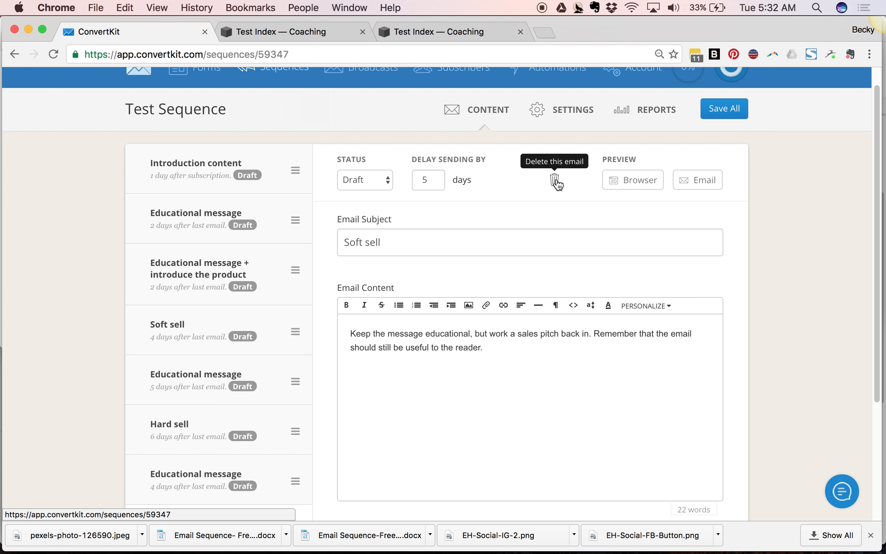
left_click(560, 181)
left_click(520, 184)
left_click(554, 180)
left_click(520, 184)
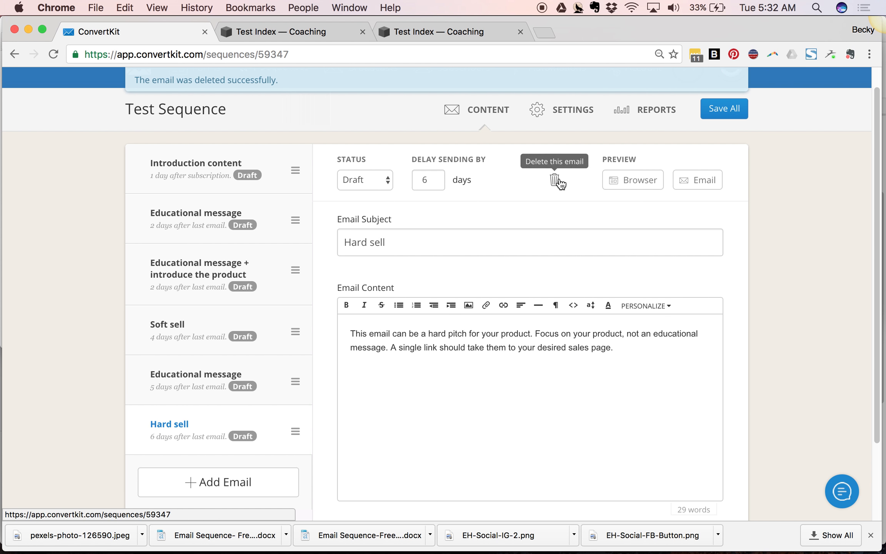
- Delete the Hard sell, Educational message and Soft sell emails, keeping only the first three emails
left_click(556, 180)
left_click(518, 182)
left_click(558, 180)
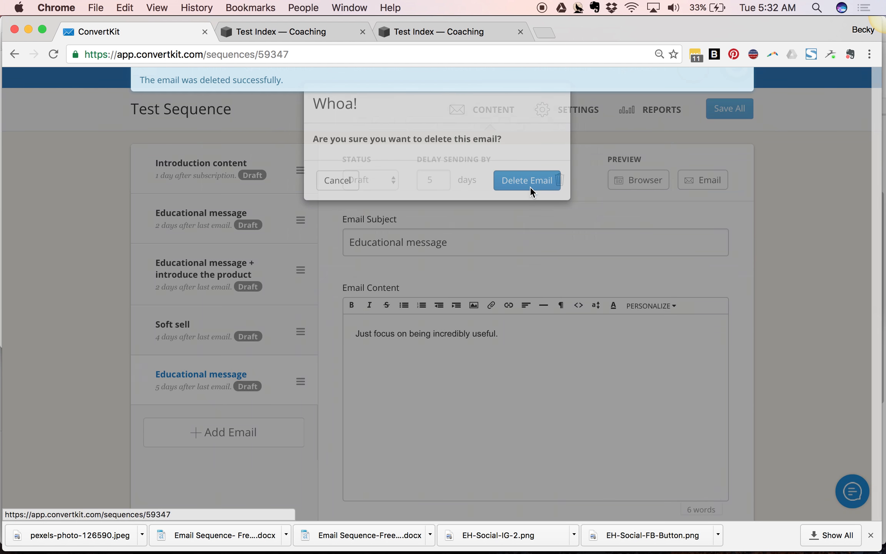
left_click(527, 181)
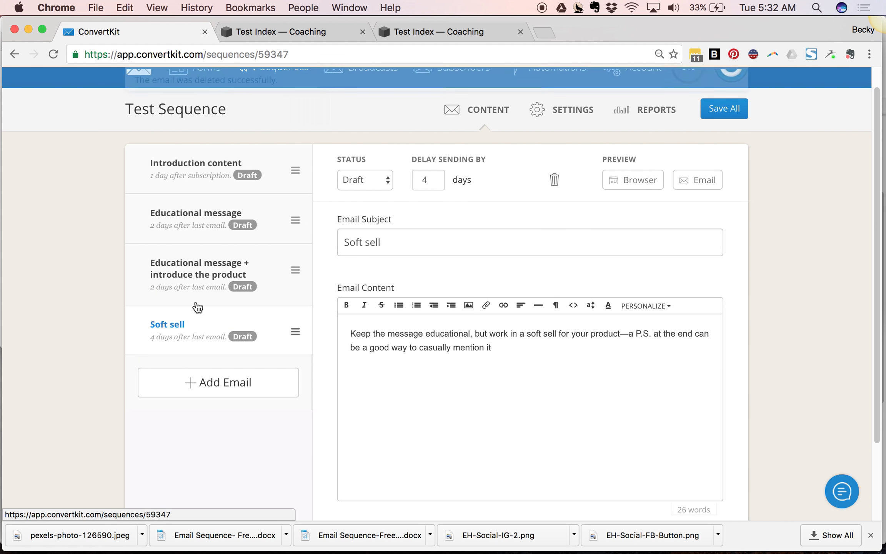
left_click(546, 184)
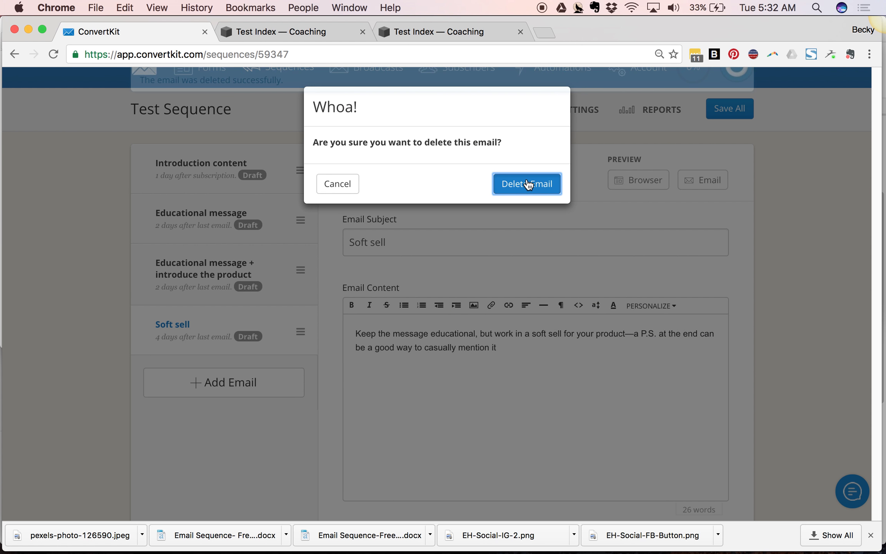
left_click(528, 184)
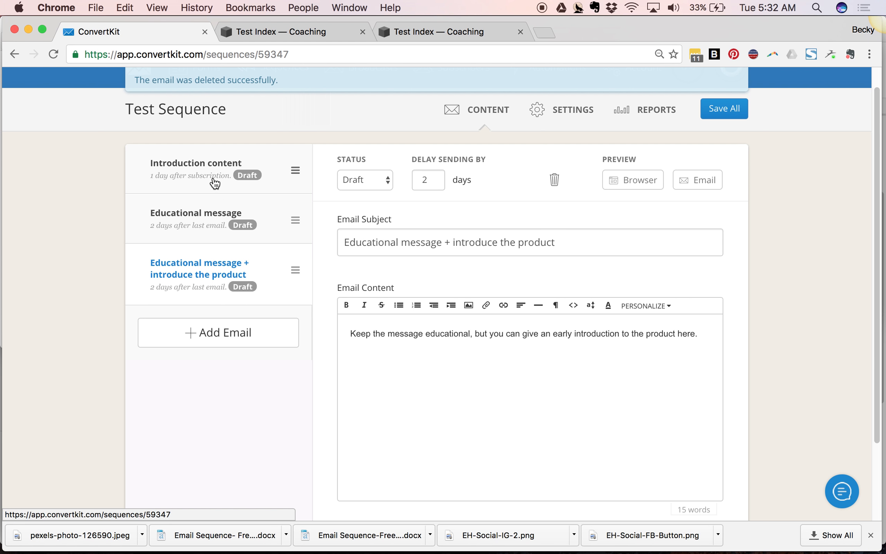
- Change the first email's subject from Introduction content to Email Subject
left_click(216, 181)
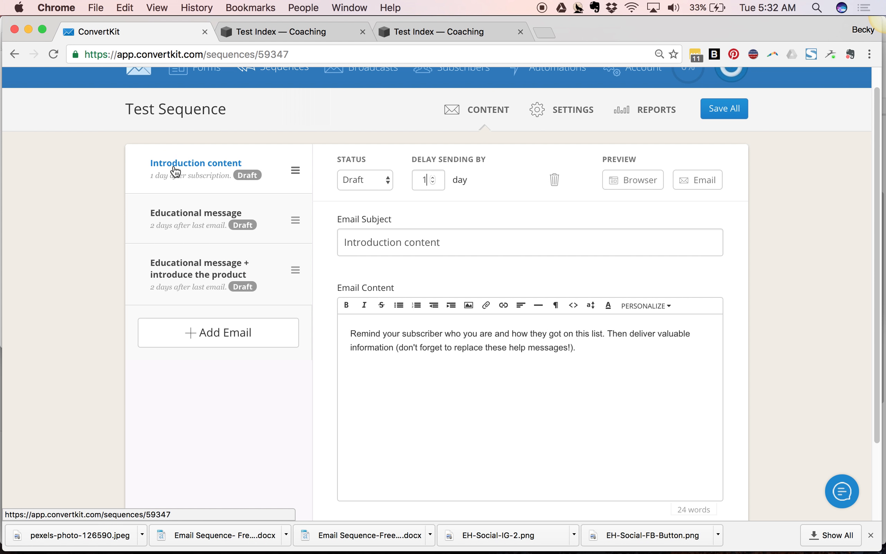
left_click_drag(471, 241, 313, 236)
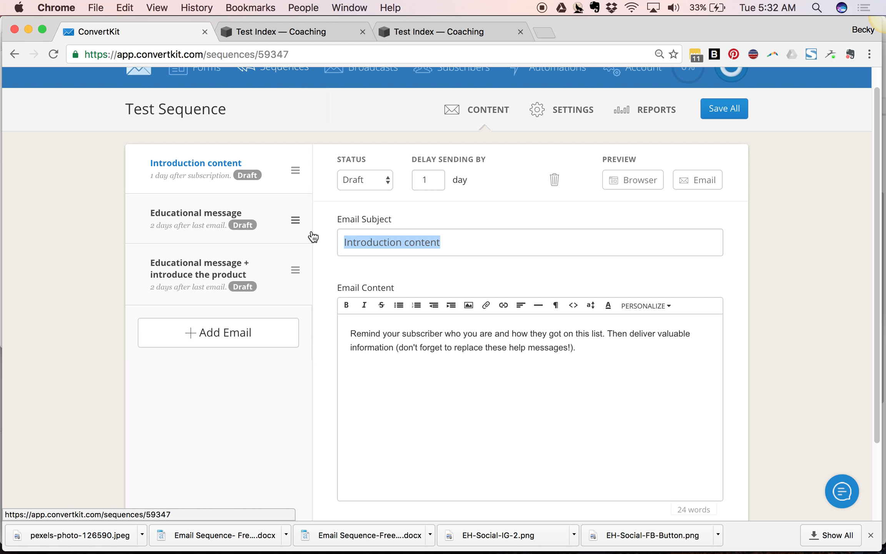
type("Email Su")
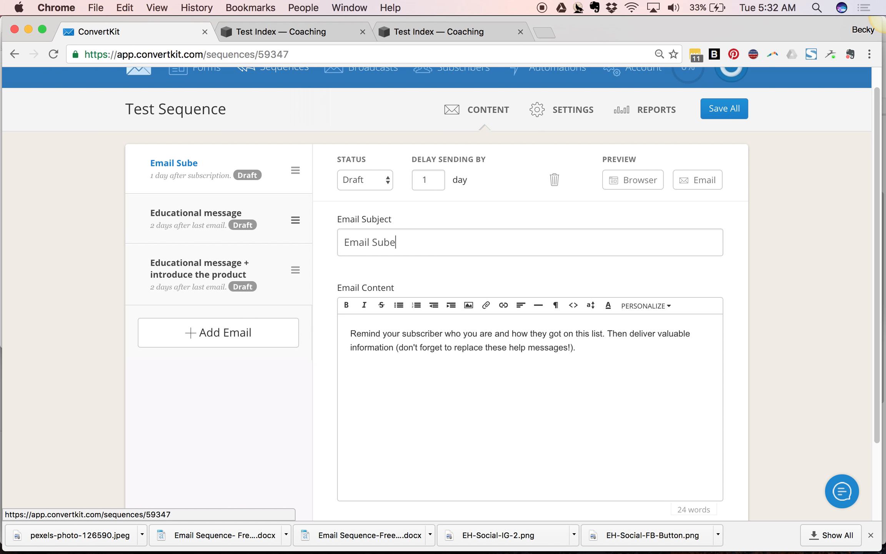
type("bject")
key("BackSpace")
type("ct")
left_click_drag(416, 219, 372, 187)
left_click(397, 200)
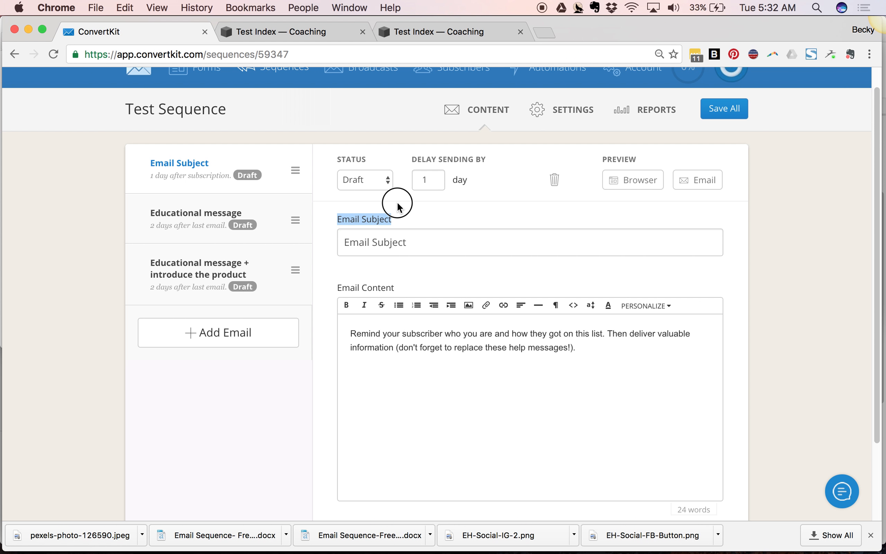
- Set the first email's status to Published and its sending delay to 0 days
left_click(342, 189)
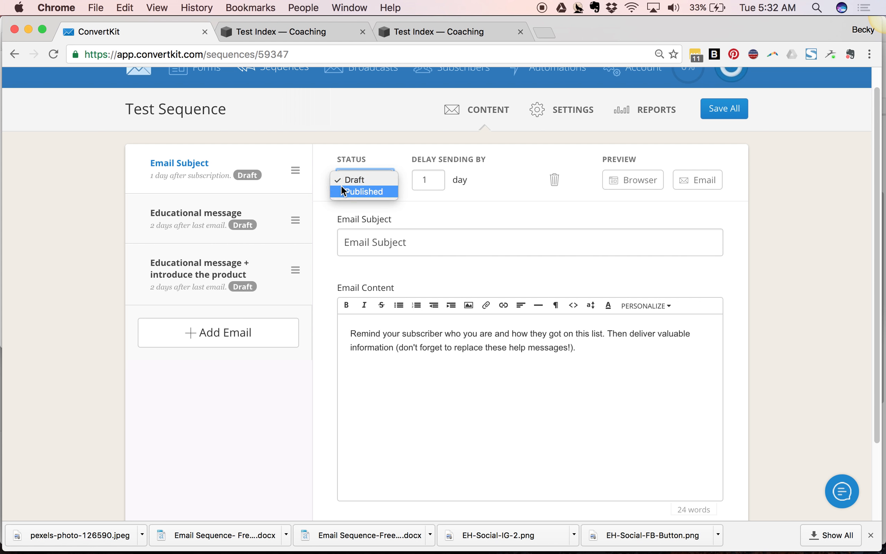
left_click(342, 191)
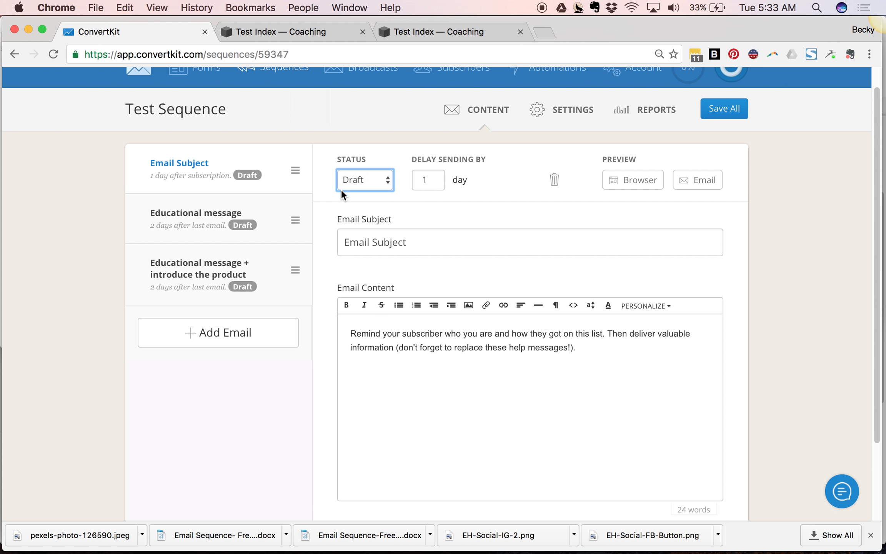
left_click(428, 182)
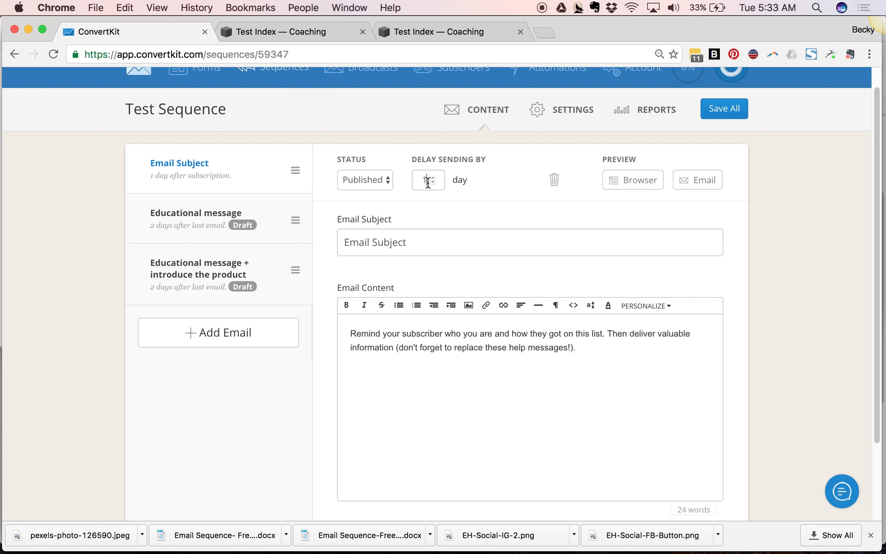
key("BackSpace")
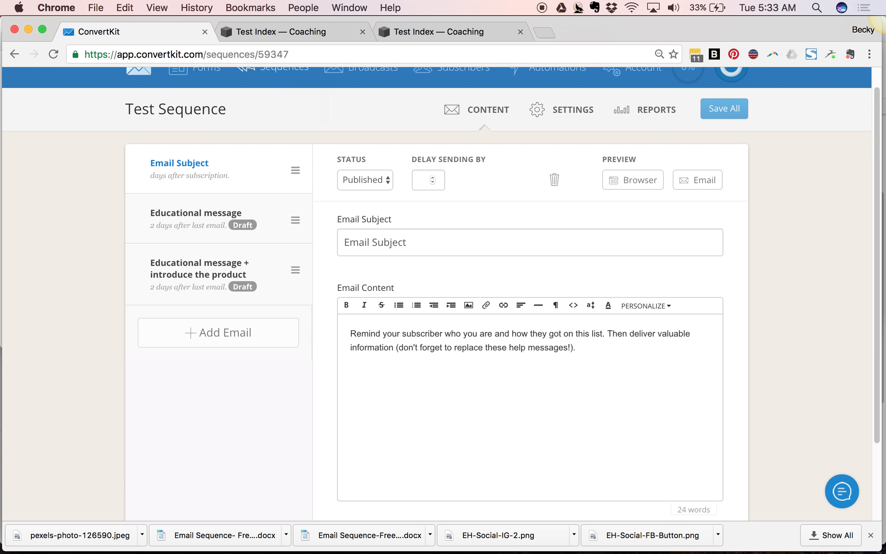
type("0")
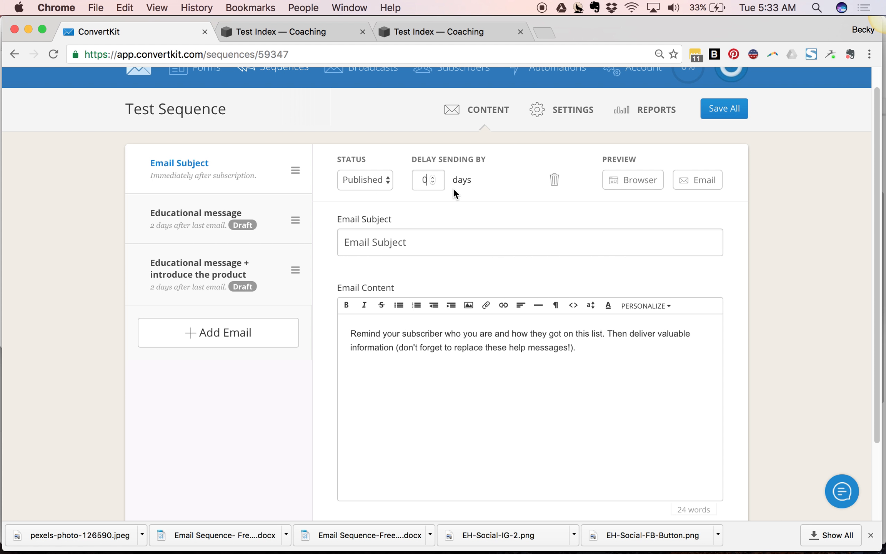
left_click_drag(428, 181, 402, 179)
left_click(437, 180)
left_click(196, 225)
left_click_drag(440, 245, 332, 237)
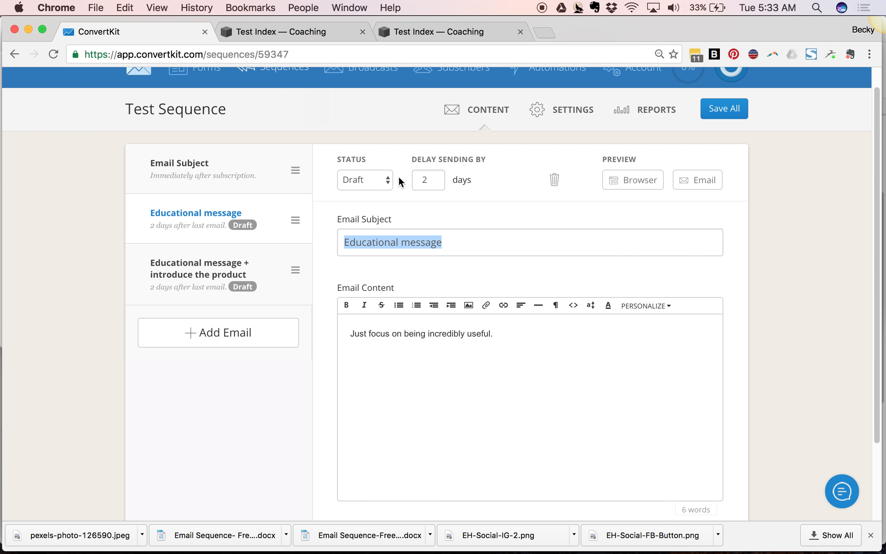
left_click(354, 190)
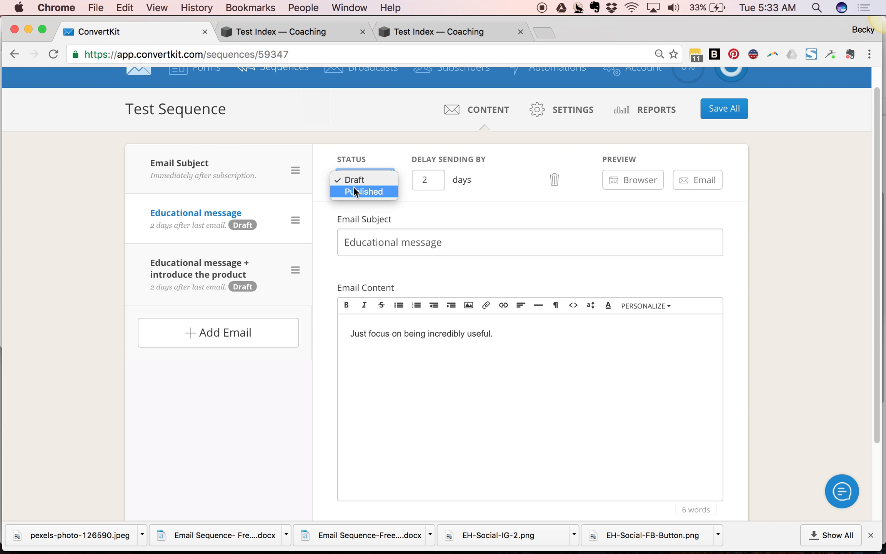
left_click(485, 201)
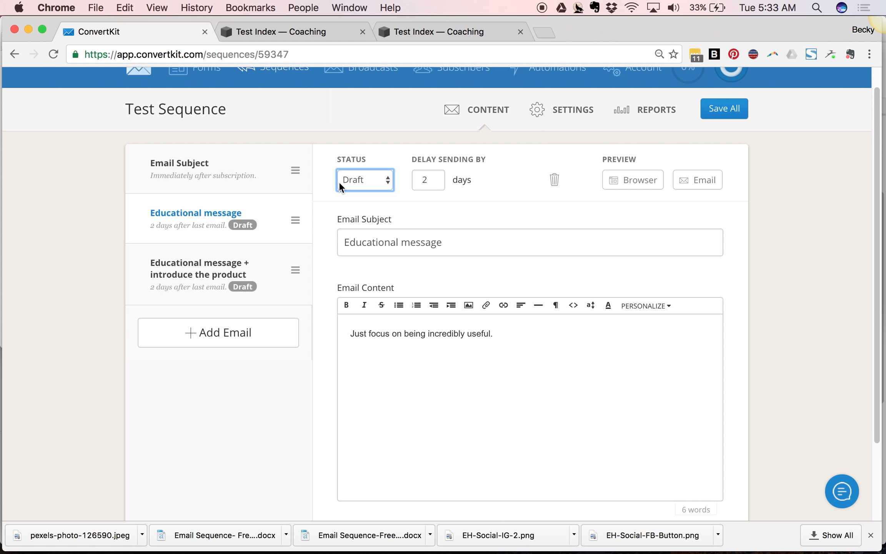
- Return to the first email and set its status to Published again
left_click(262, 183)
left_click(392, 182)
left_click(386, 167)
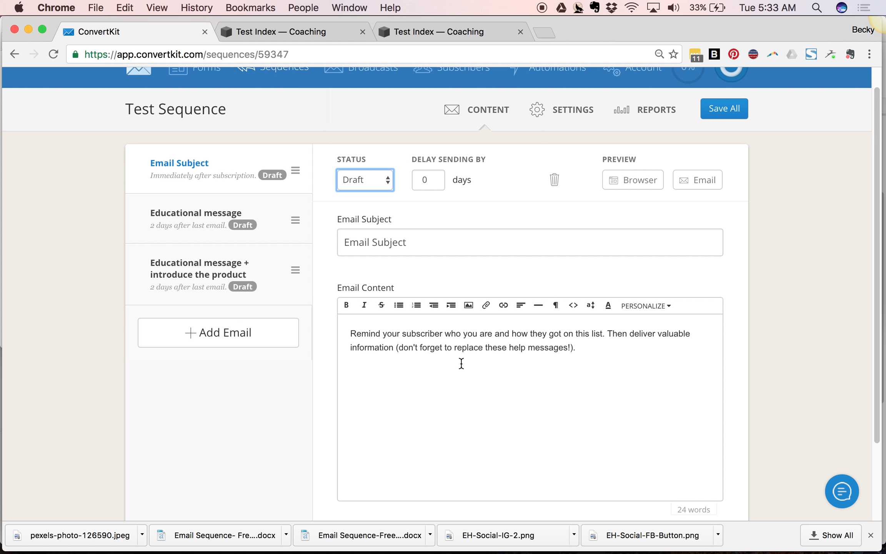
left_click(386, 189)
left_click(390, 167)
left_click(386, 188)
left_click(386, 192)
left_click(376, 187)
left_click(376, 162)
left_click(287, 33)
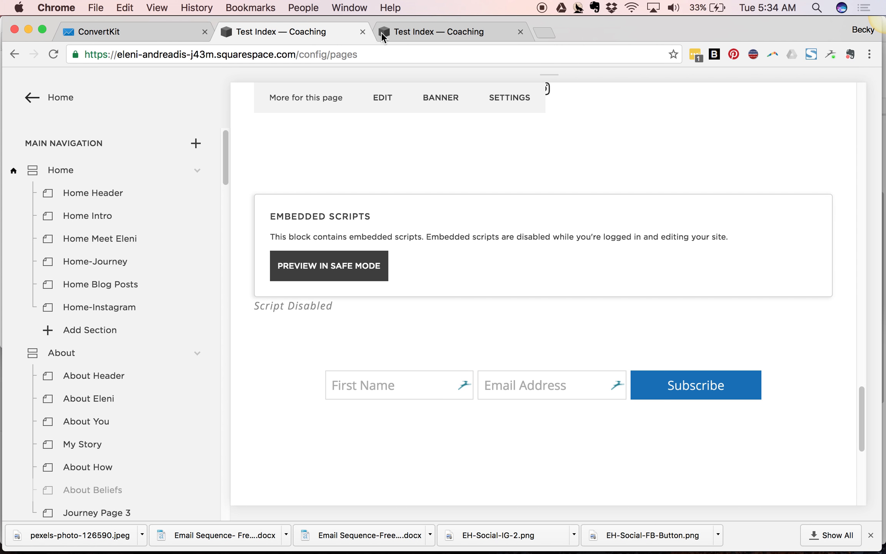
left_click(421, 32)
left_click(304, 341)
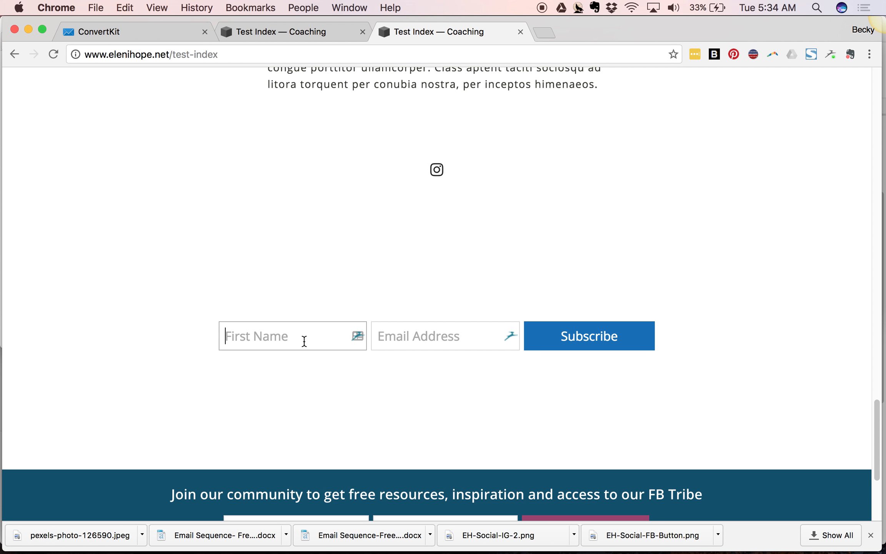
type("b")
key("BackSpace")
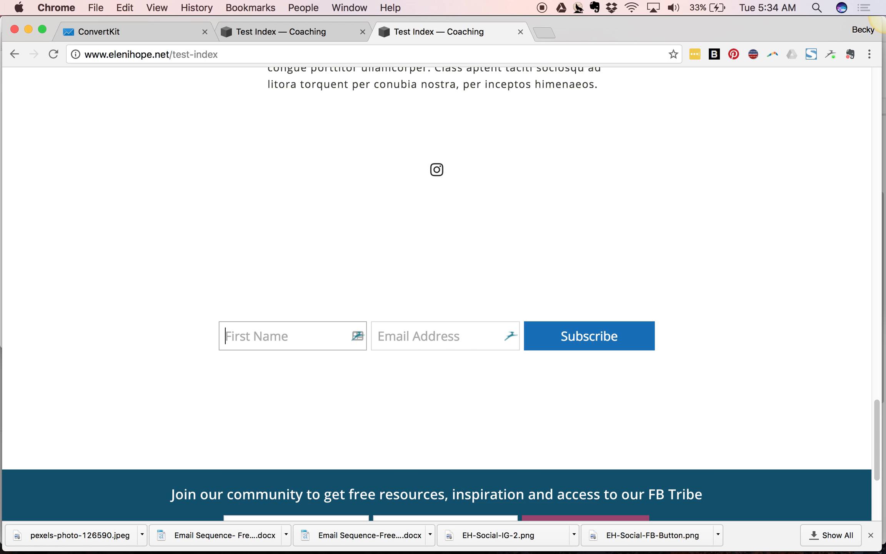
- Back in the sequence, reapply the first email's Published status and save all emails
left_click(148, 27)
left_click(368, 181)
left_click(368, 198)
left_click(368, 186)
left_click(378, 192)
left_click(721, 109)
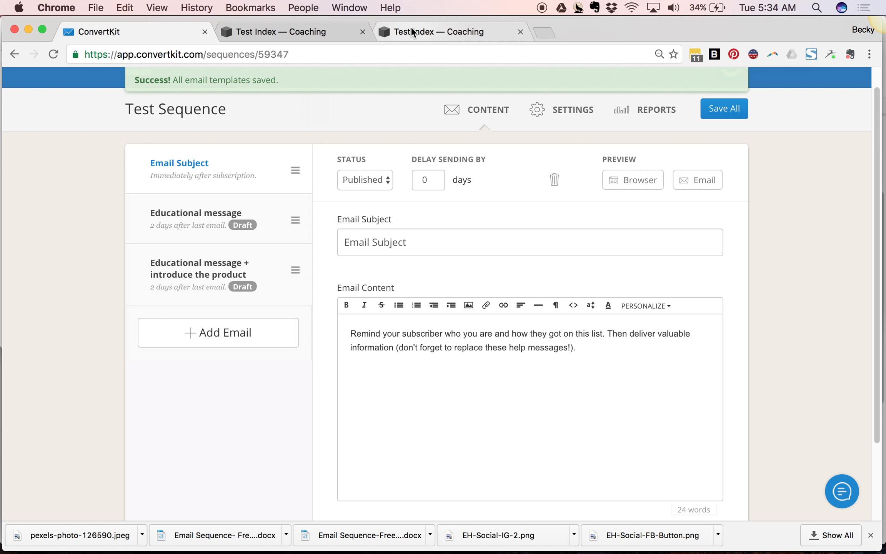
- Subscribe through the form on the live test page with a first name and e-mail address, then scroll the thank-you page
left_click(411, 29)
type("becky")
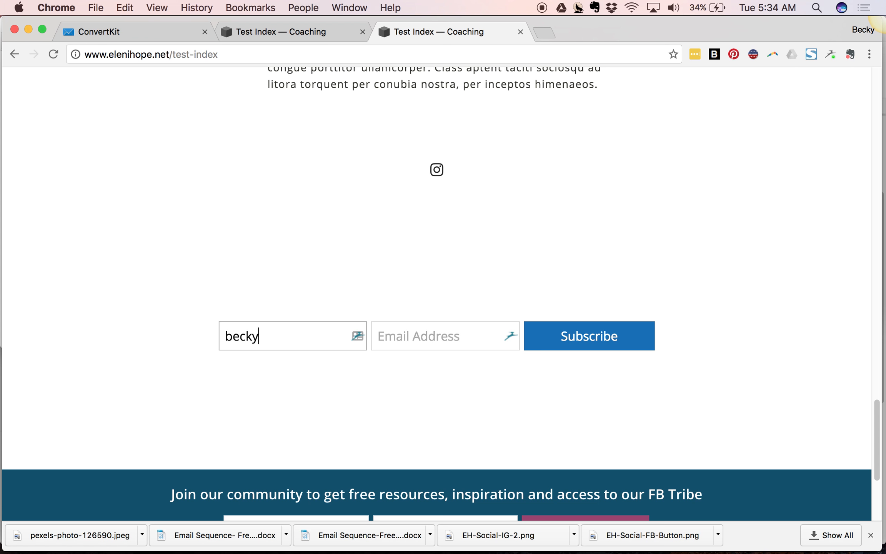
key("Tab")
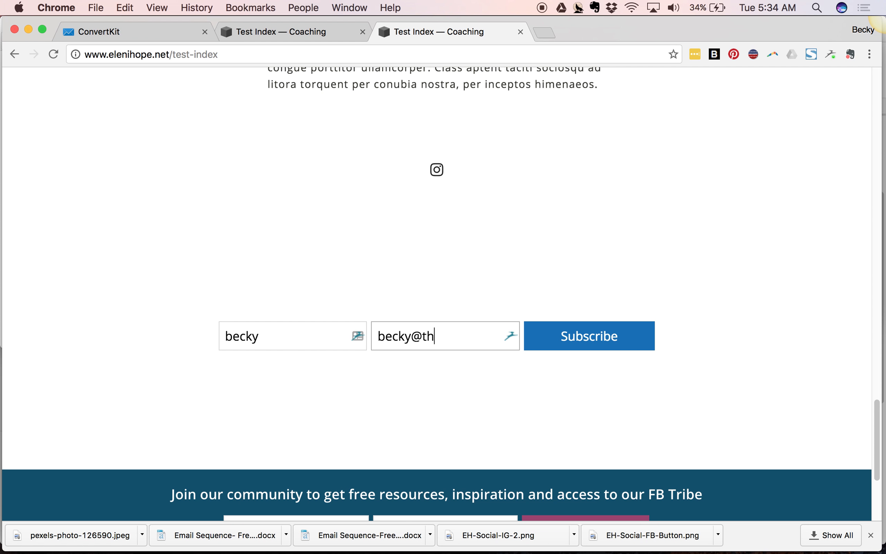
key("Return")
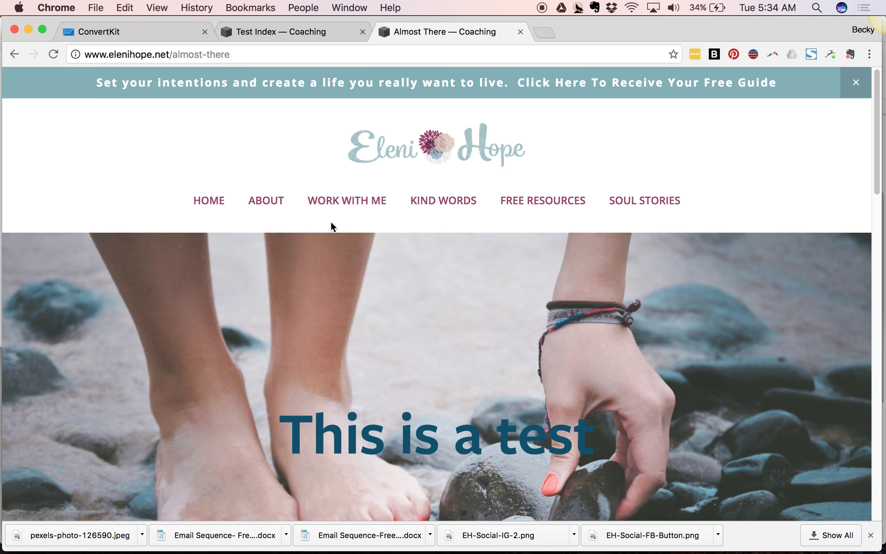
scroll(330, 222, "down", 5)
scroll(331, 223, "down", 7)
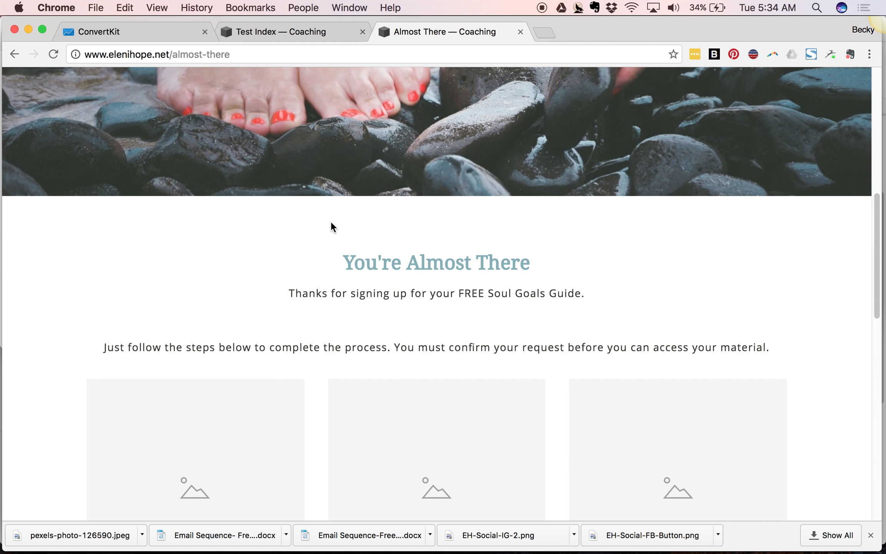
scroll(330, 226, "down", 4)
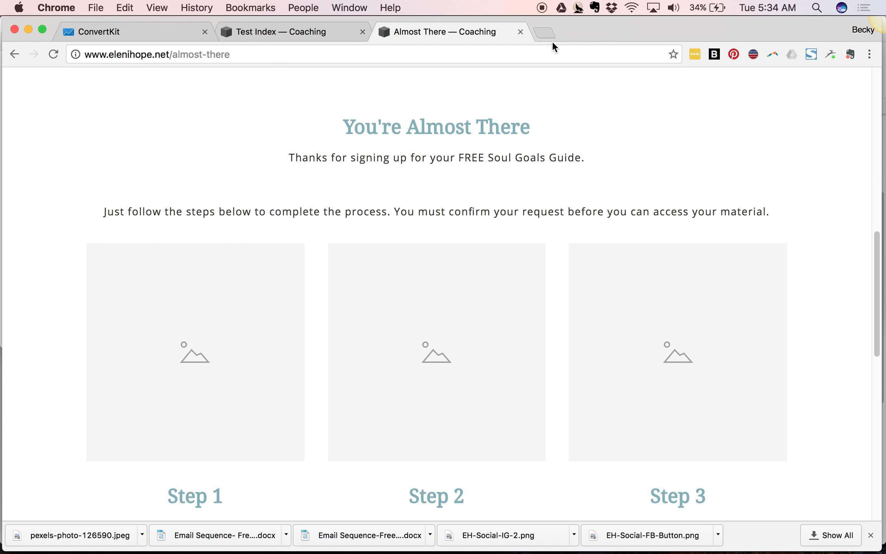
- Open gmail.com in a new tab and refresh the inbox
left_click(542, 33)
type("gmail.com")
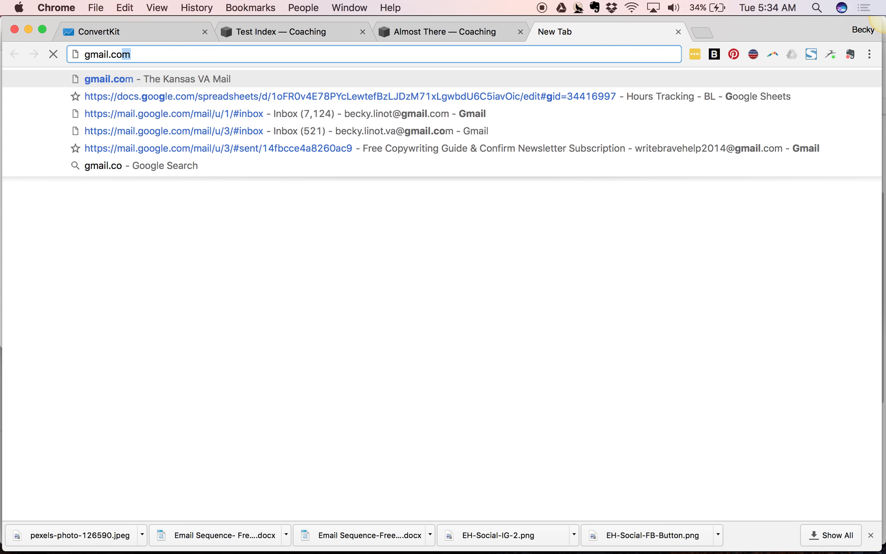
key("Return")
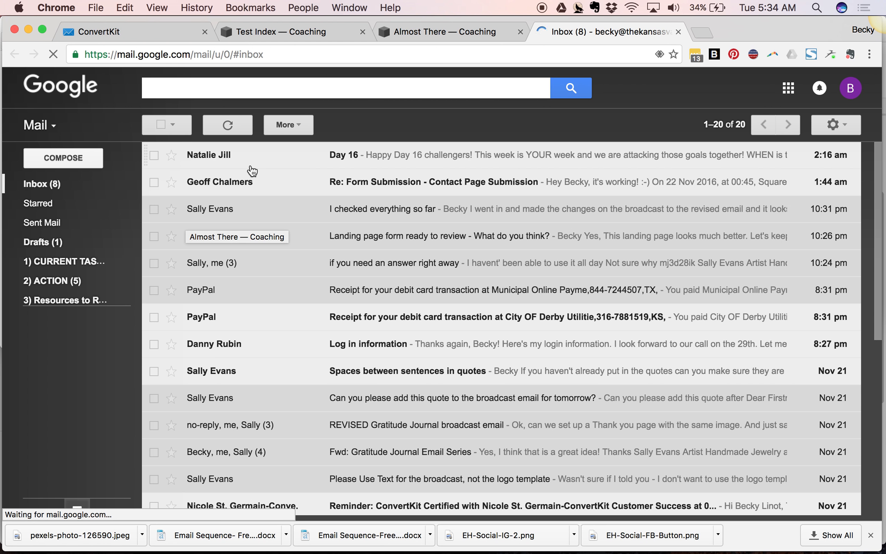
left_click(233, 126)
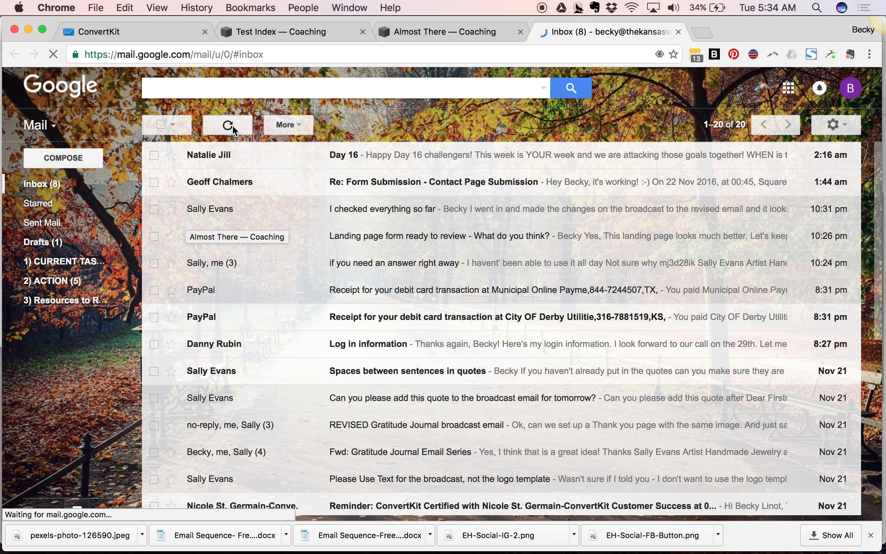